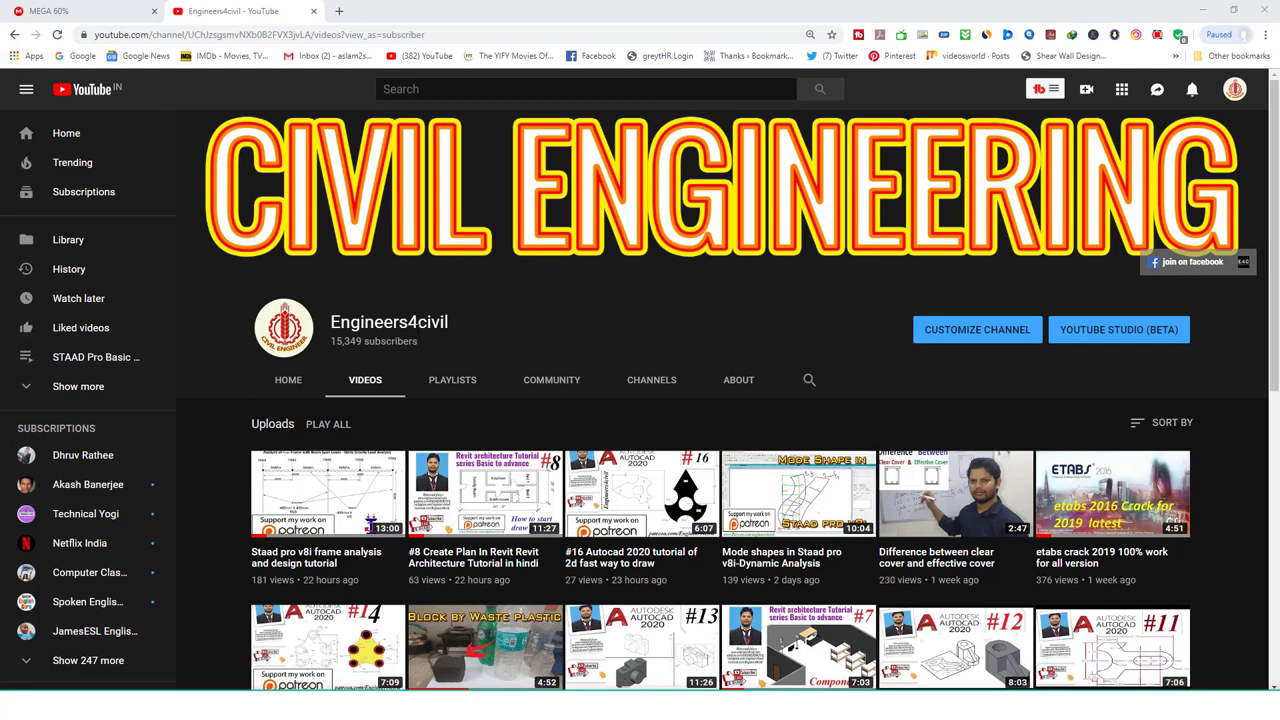
# - Launch Revit 2016 and start a new project from the Architectural Template
pyautogui.click(358, 348)
pyautogui.click(358, 348)
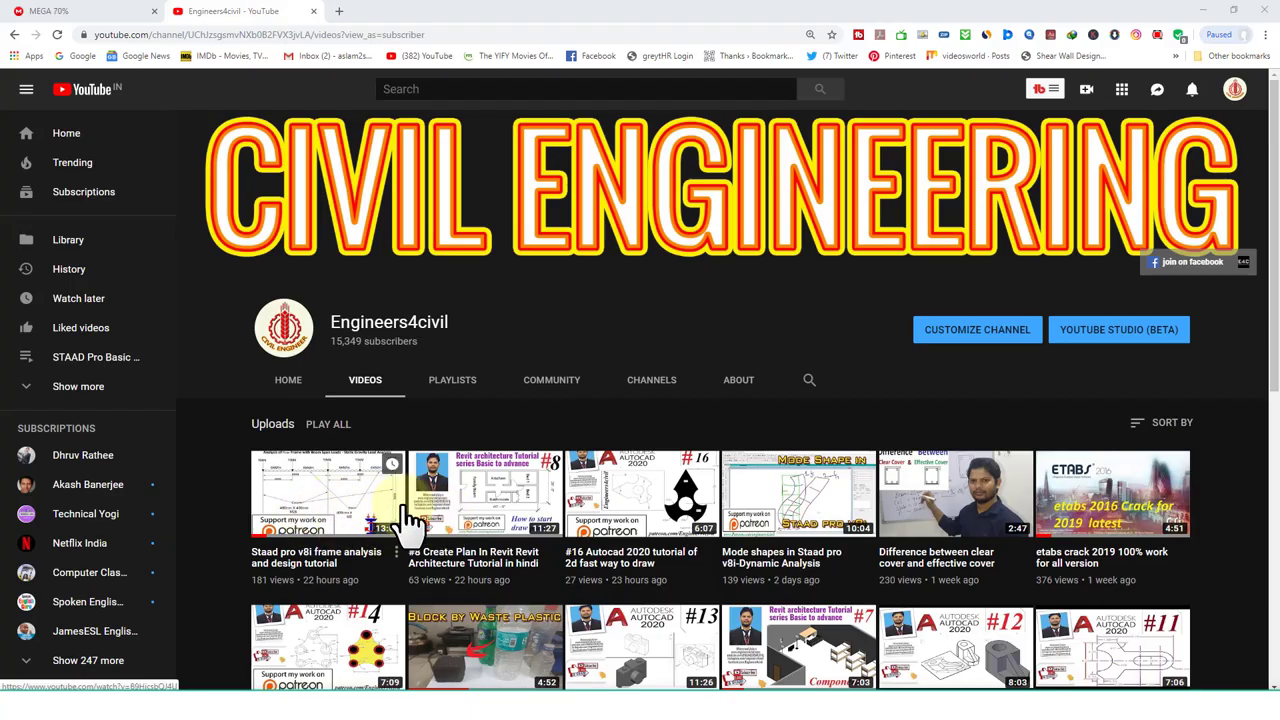
pyautogui.press('super')
pyautogui.write('rev')
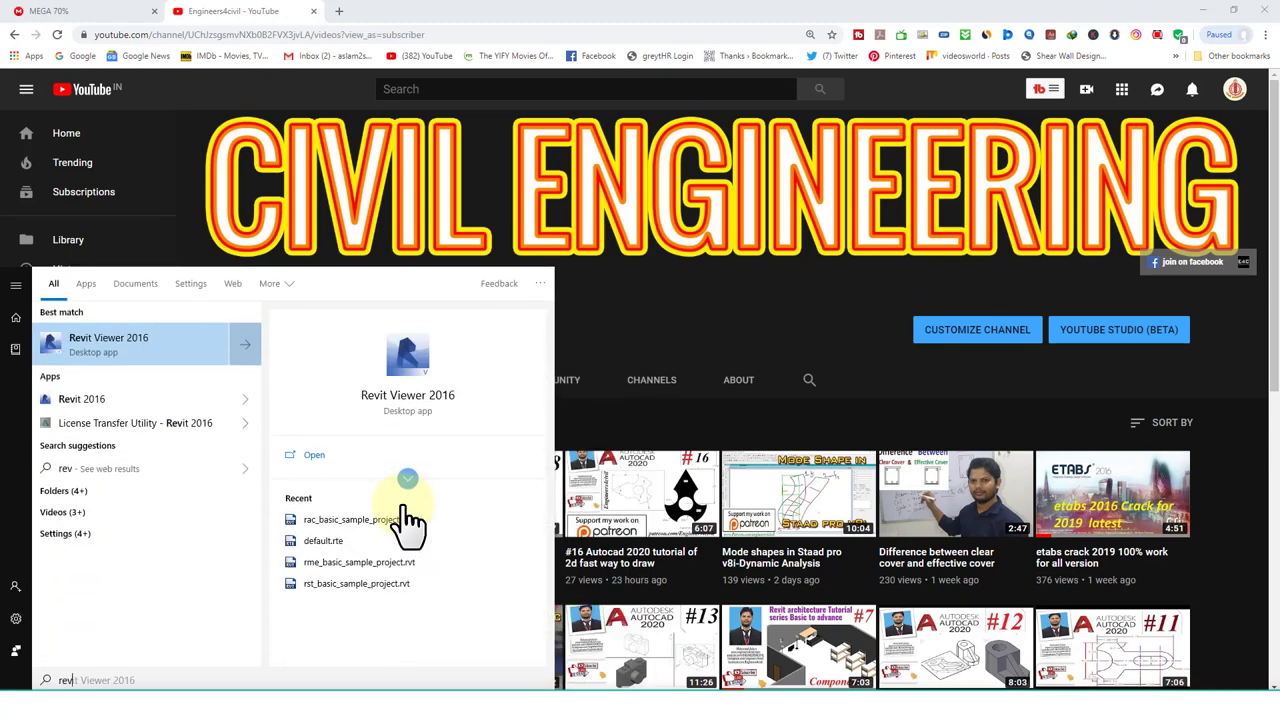
pyautogui.write('i')
pyautogui.click(69, 404)
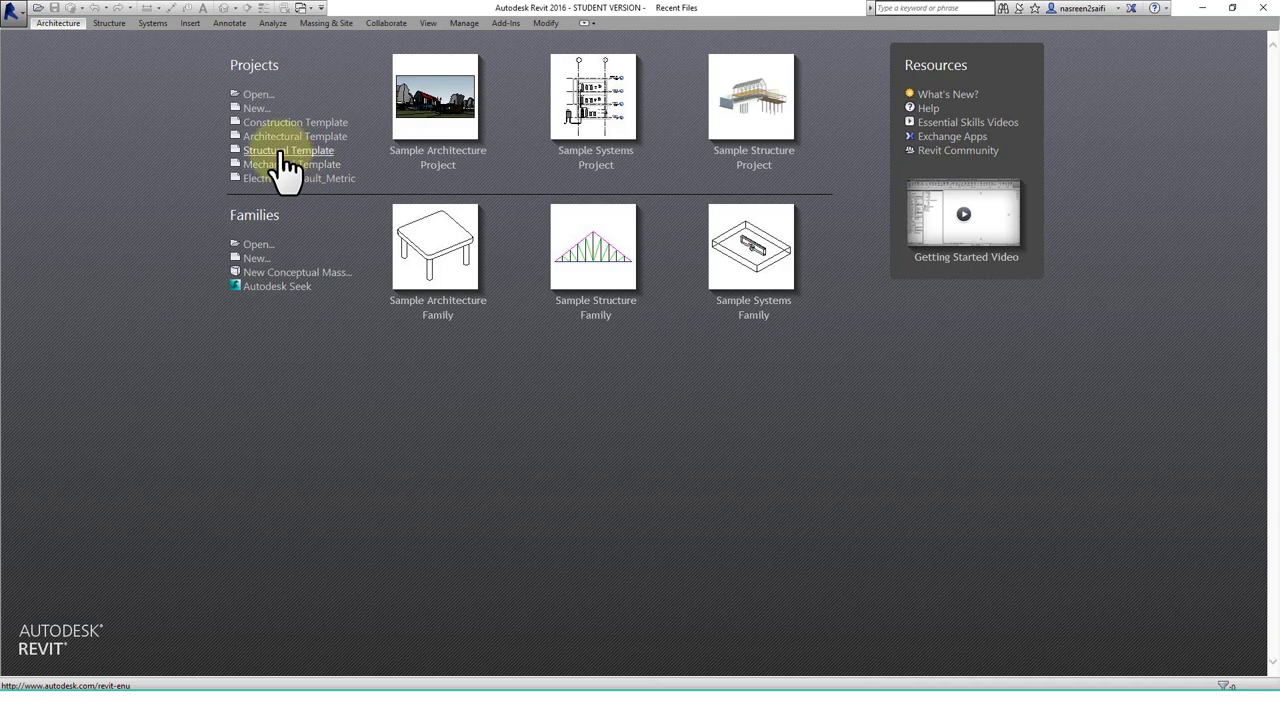
pyautogui.click(290, 138)
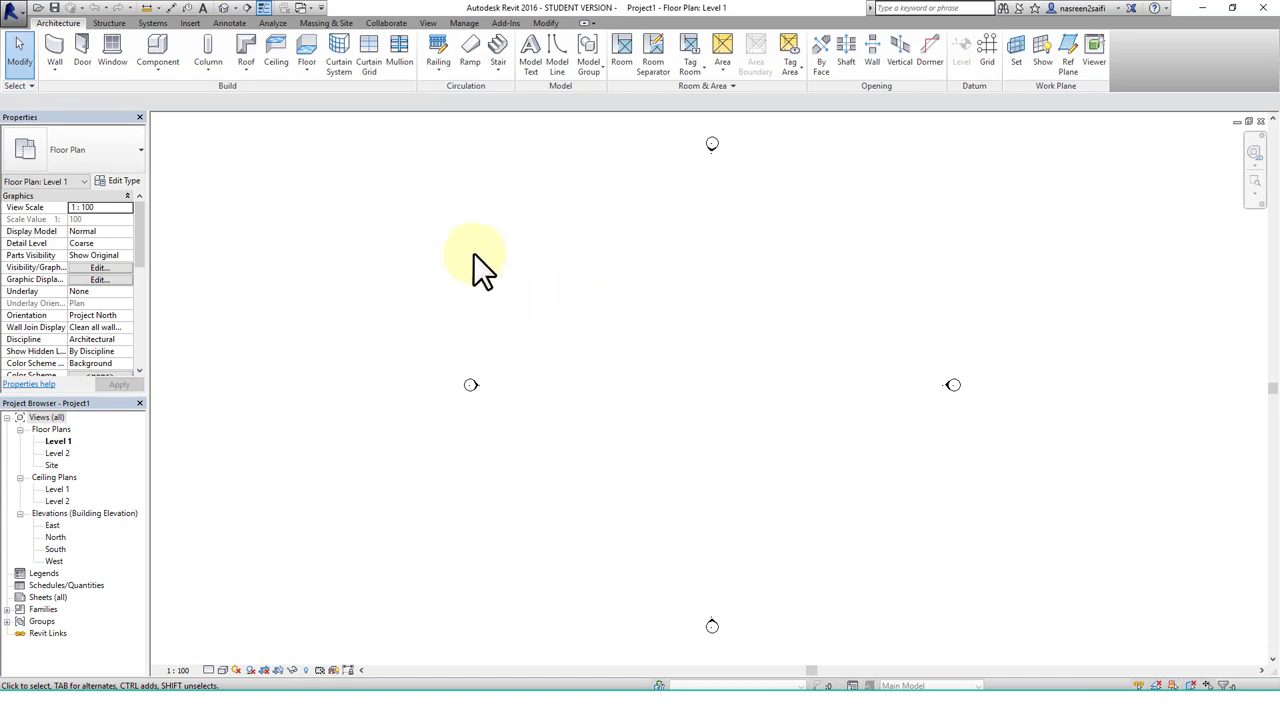
# - Start a wall with Location Line kept at Wall Centerline and list the wall types
pyautogui.click(58, 55)
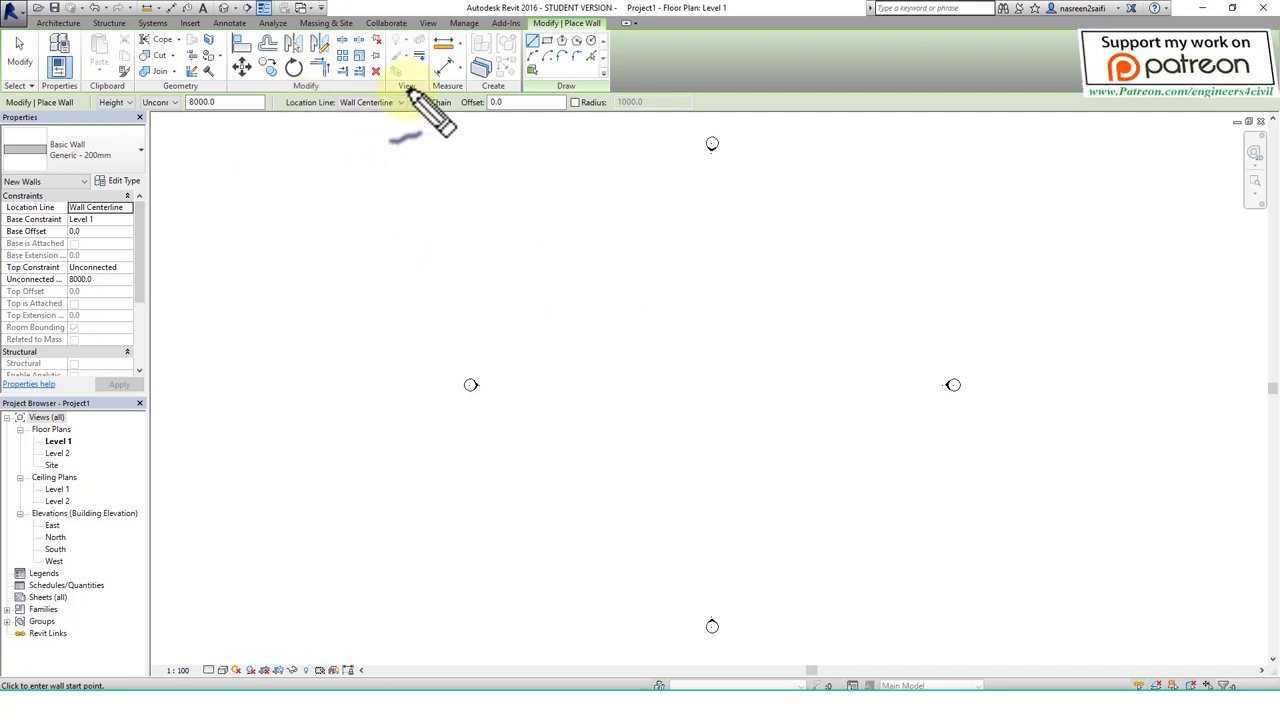
pyautogui.moveTo(410, 88)
pyautogui.mouseDown()
pyautogui.moveTo(375, 128)
pyautogui.moveTo(375, 86)
pyautogui.mouseUp()
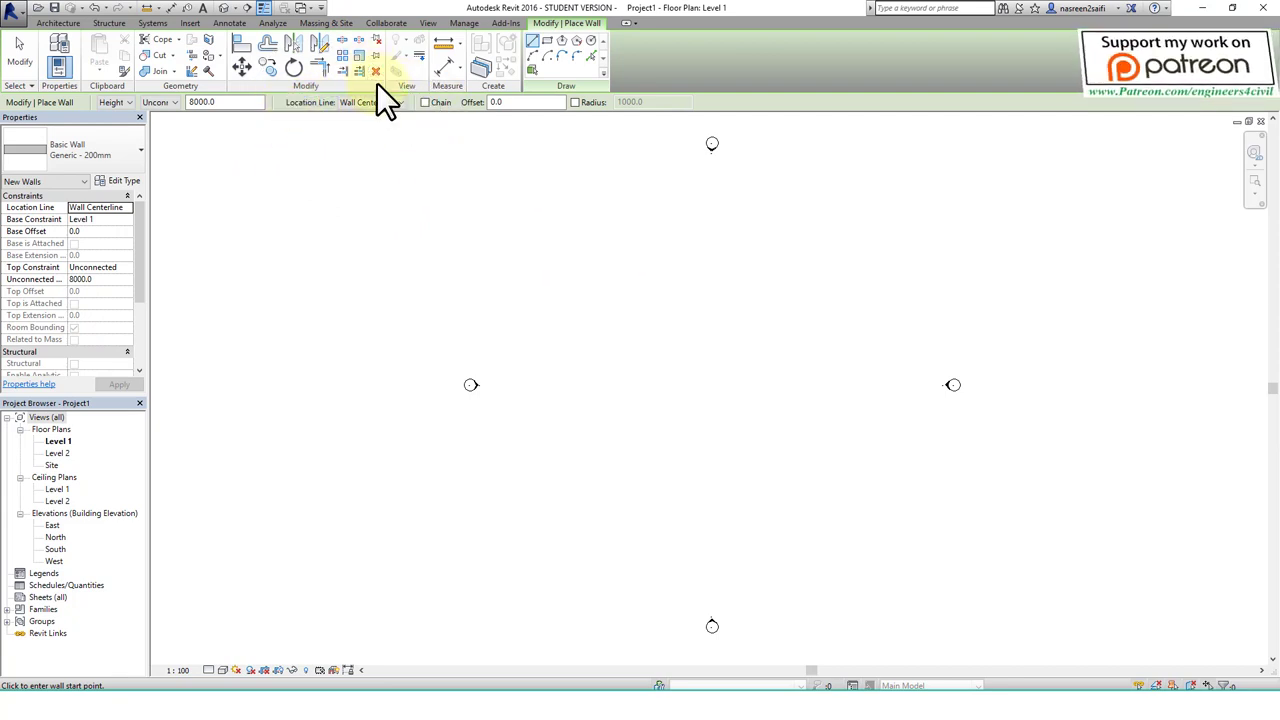
pyautogui.click(400, 103)
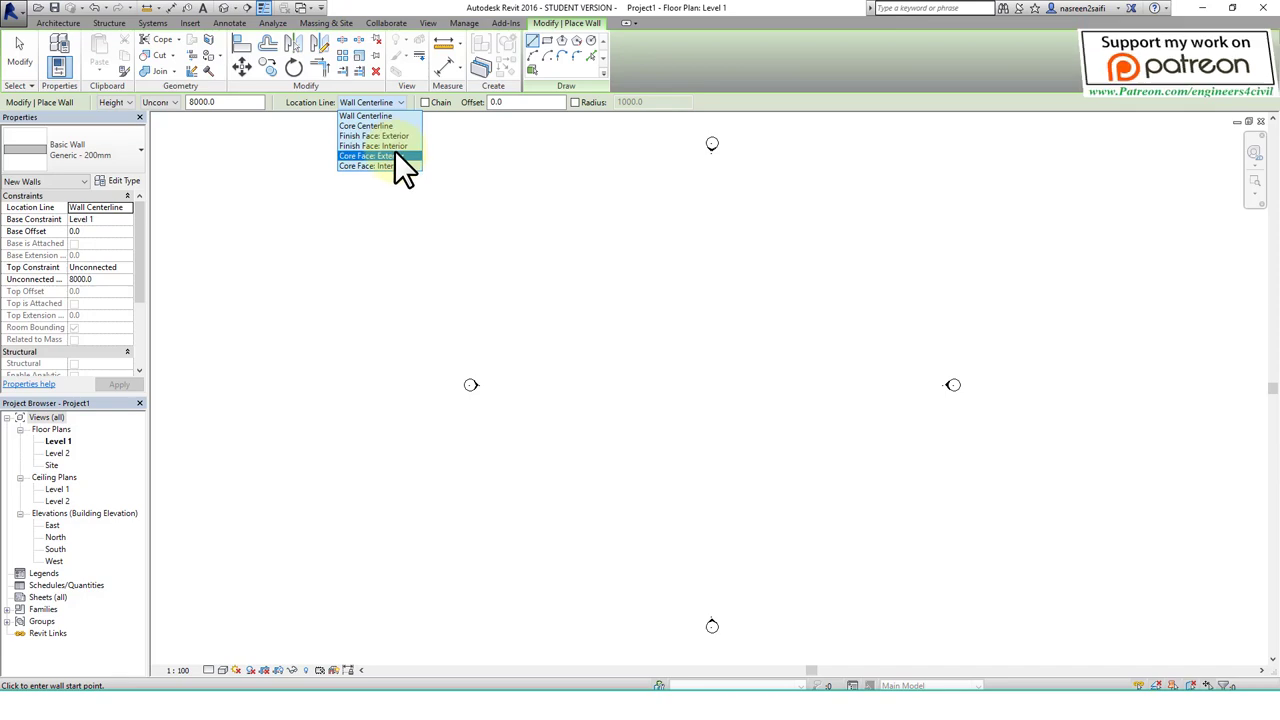
pyautogui.click(412, 98)
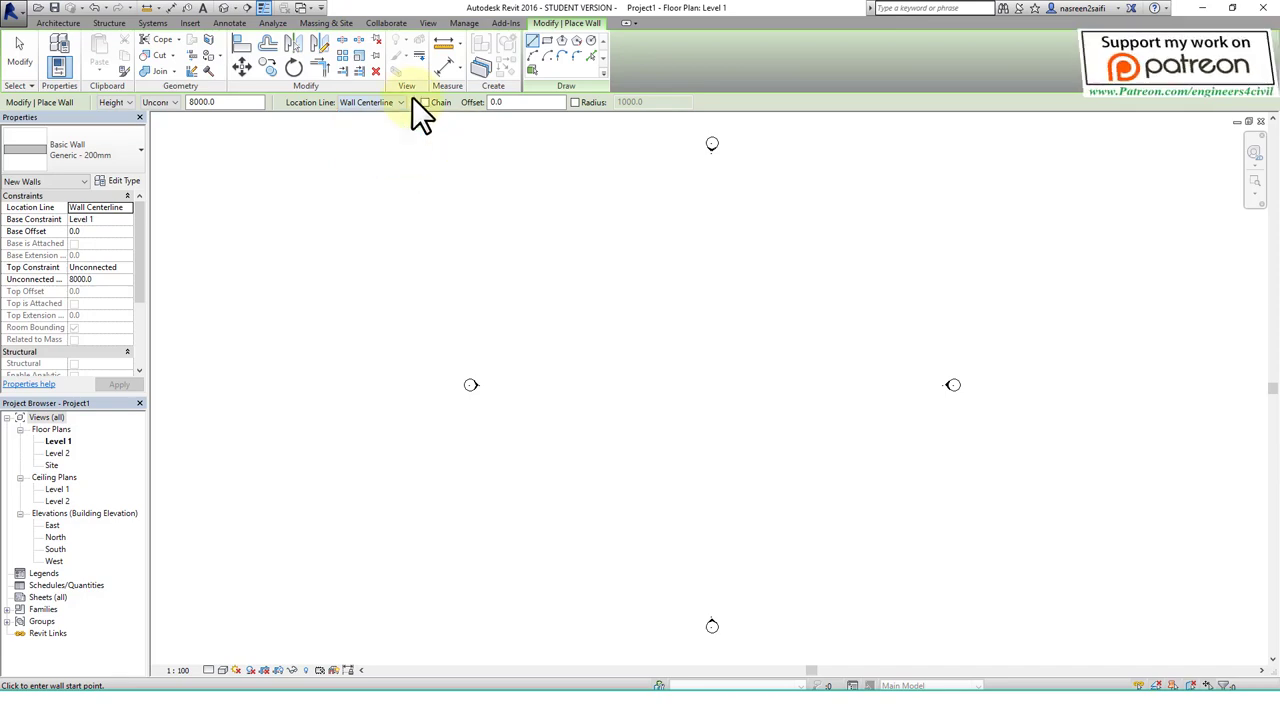
pyautogui.click(132, 157)
pyautogui.scroll(1, 132, 320)
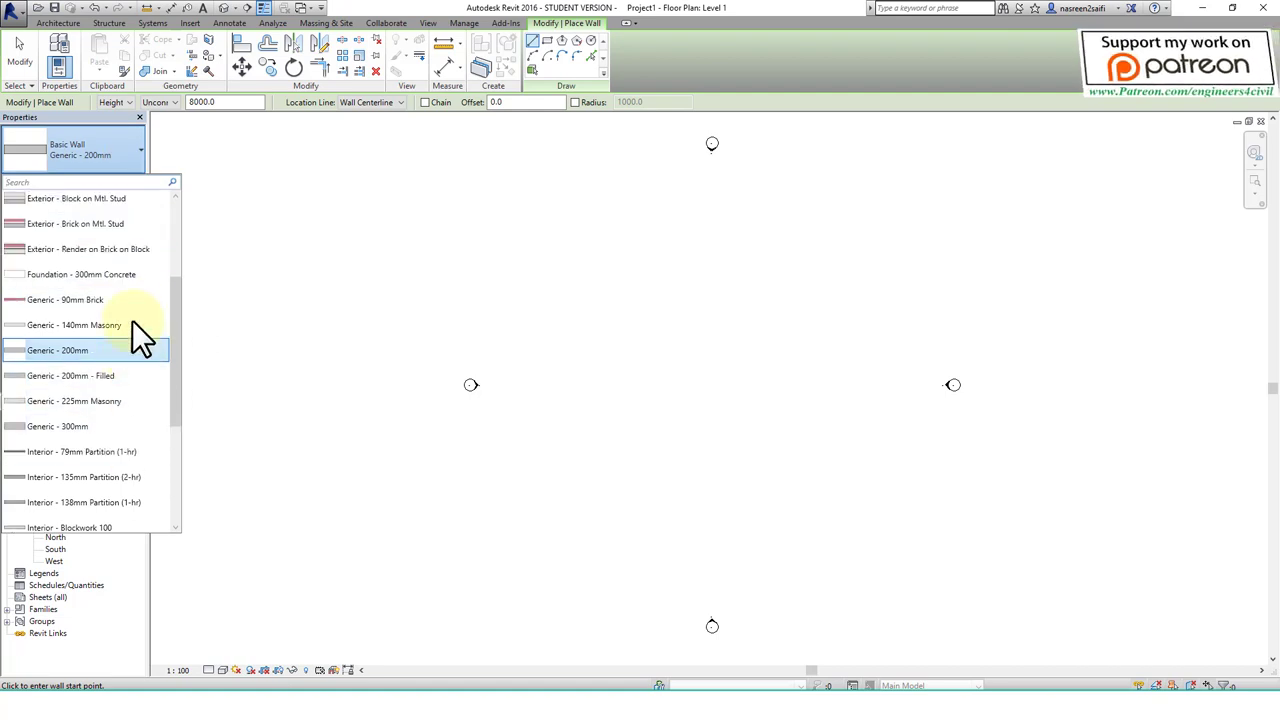
pyautogui.moveTo(88, 249)
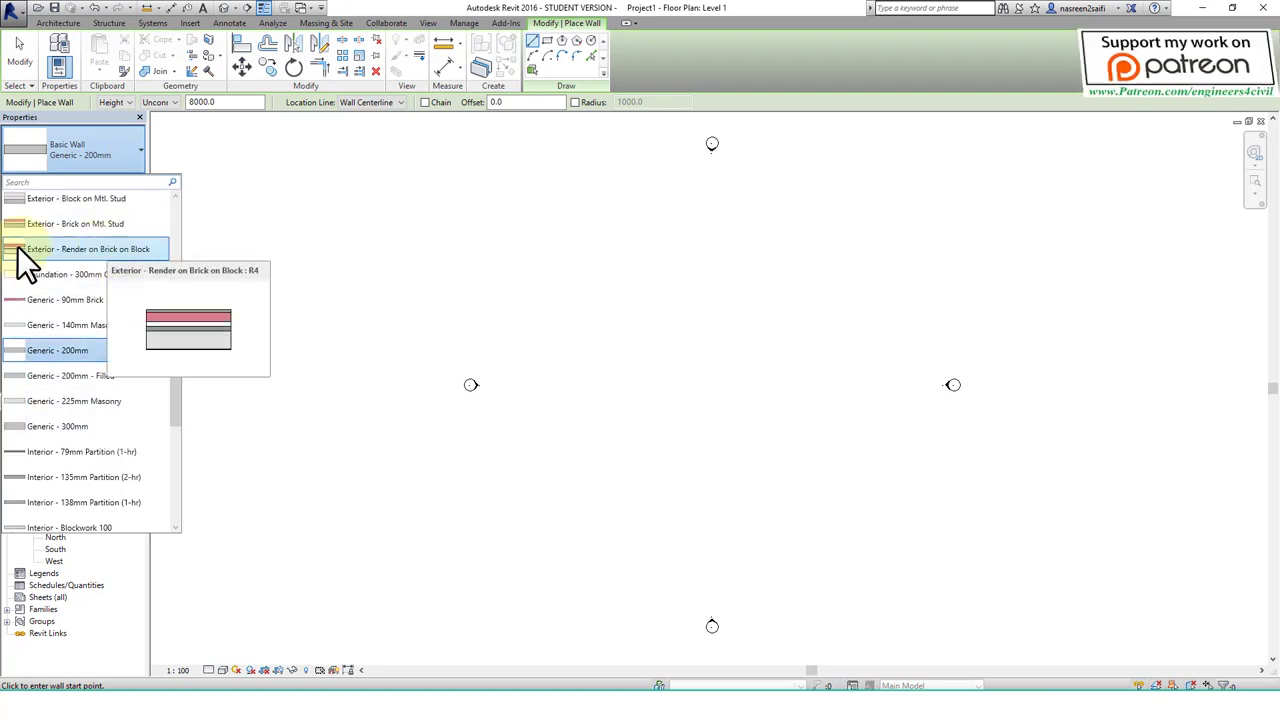
# - Draw a 1000 mm Exterior - Render on Brick on Block wall
pyautogui.click(104, 249)
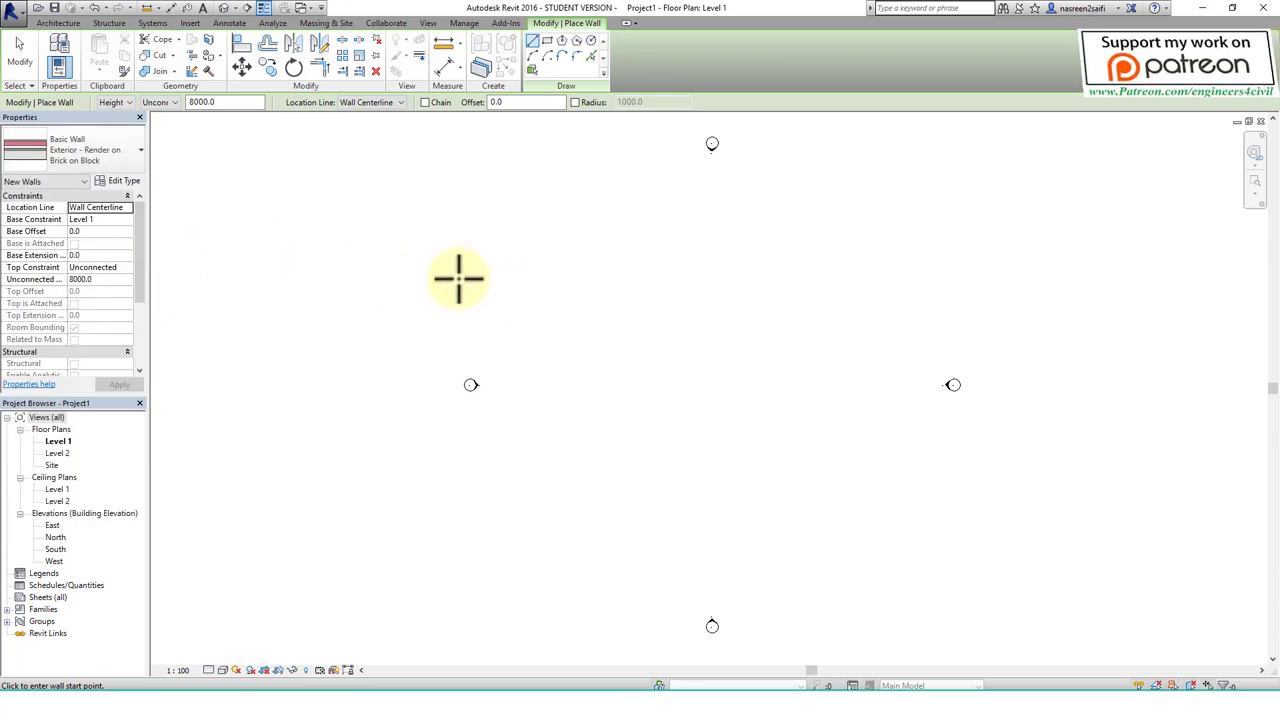
pyautogui.scroll(2, 596, 268)
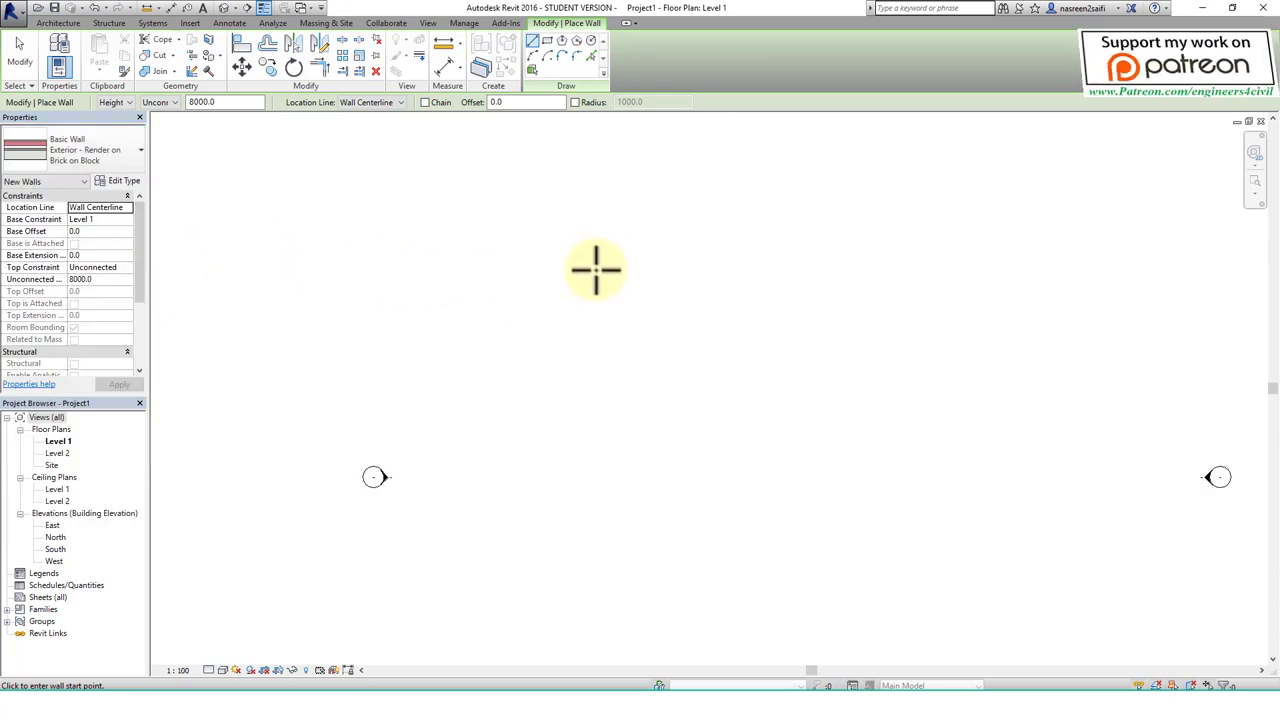
pyautogui.click(535, 303)
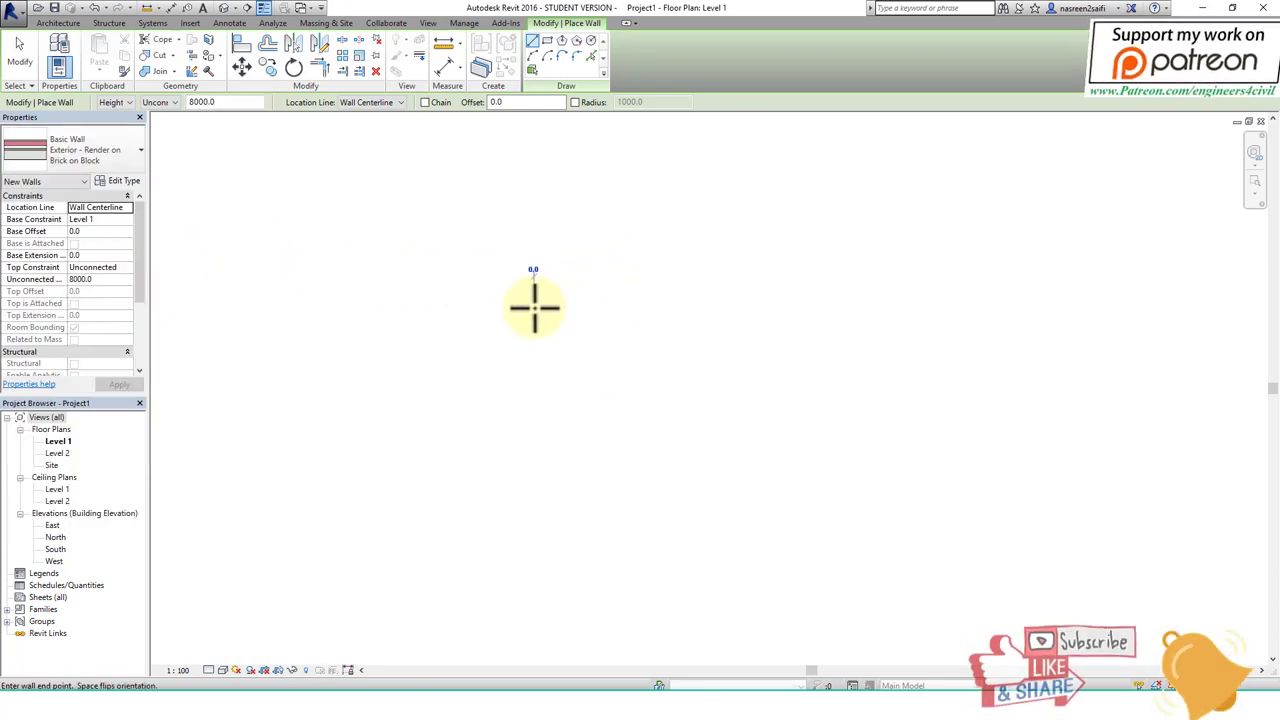
pyautogui.click(624, 303)
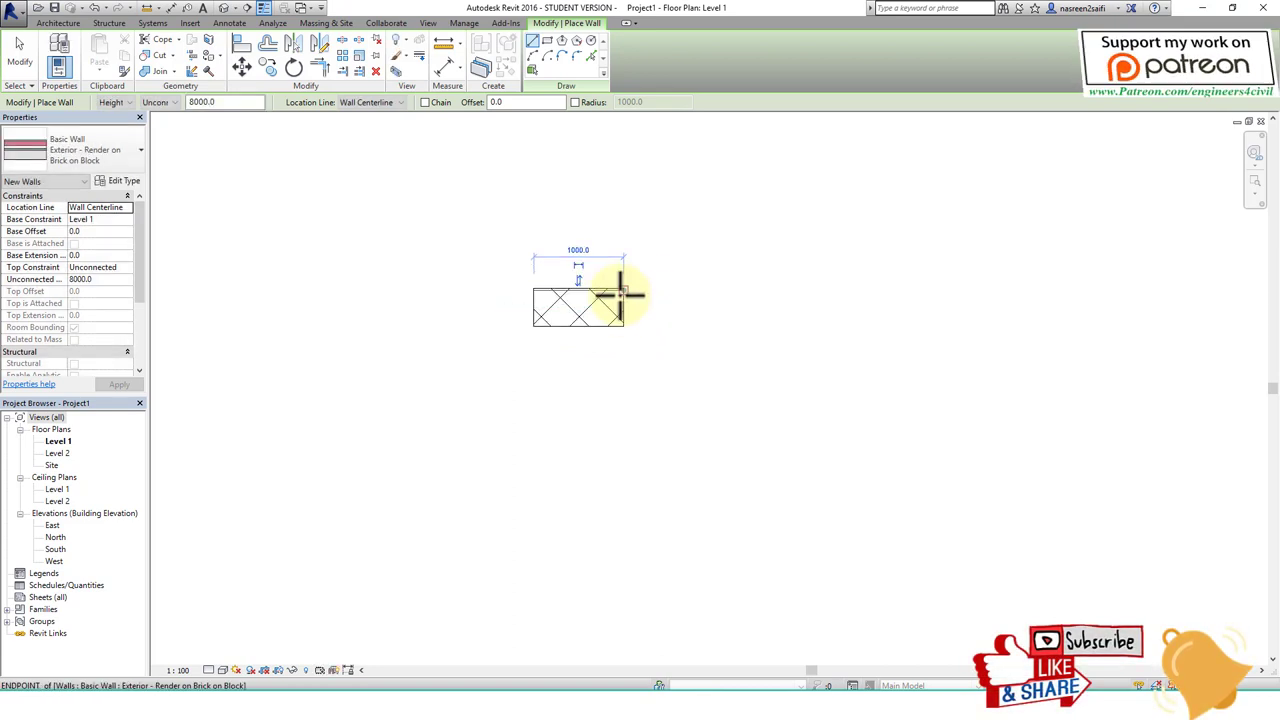
pyautogui.scroll(2, 620, 295)
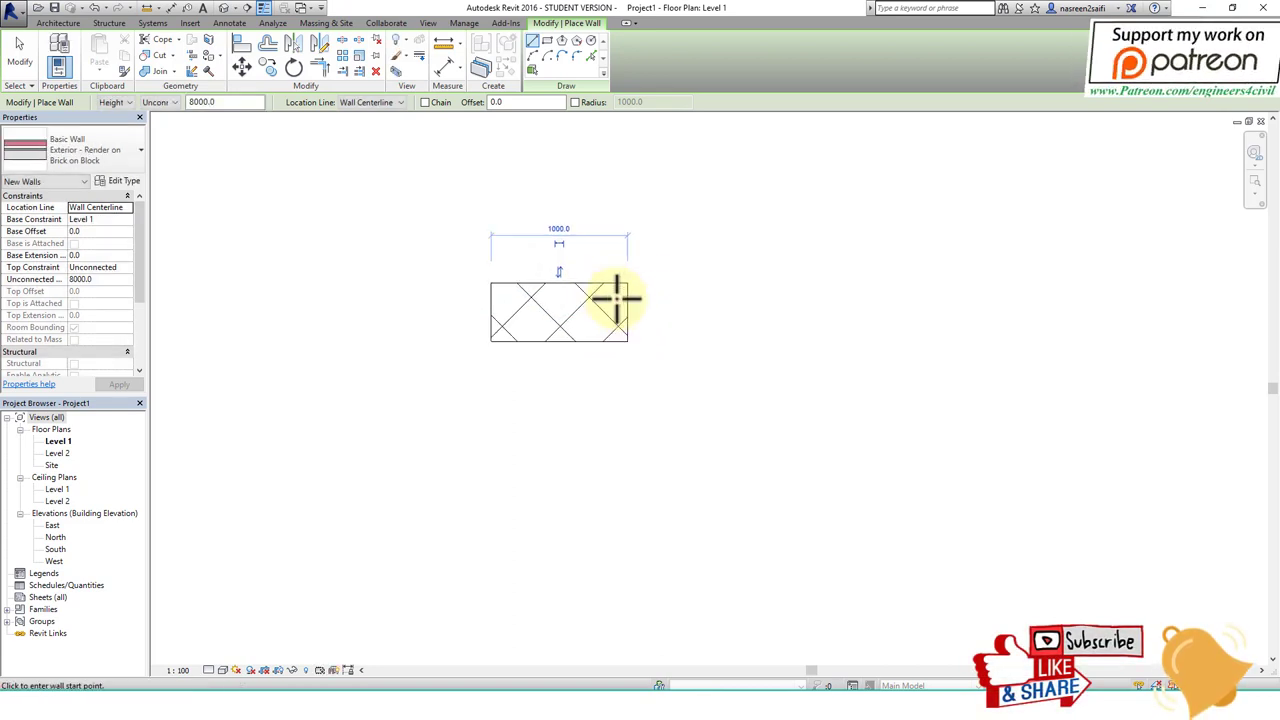
# - Switch the view's visual style to Realistic to show brick textures
pyautogui.click(222, 670)
pyautogui.click(237, 645)
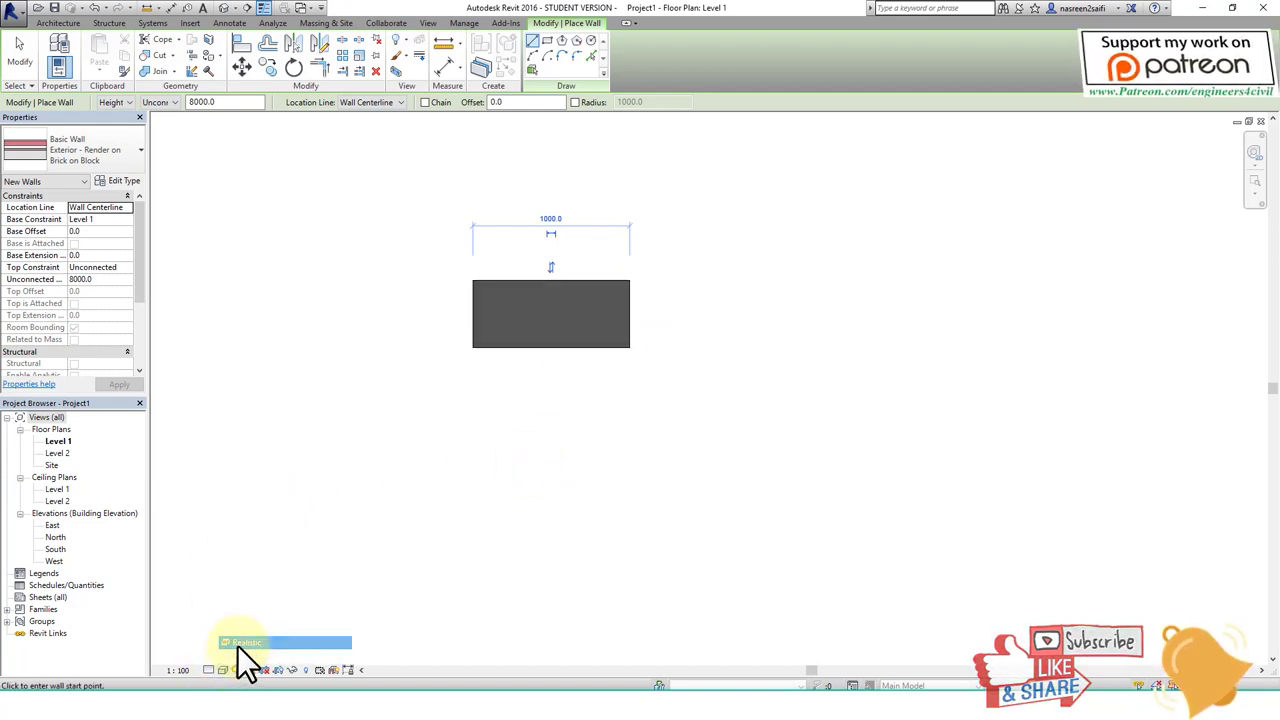
pyautogui.click(222, 670)
pyautogui.click(221, 652)
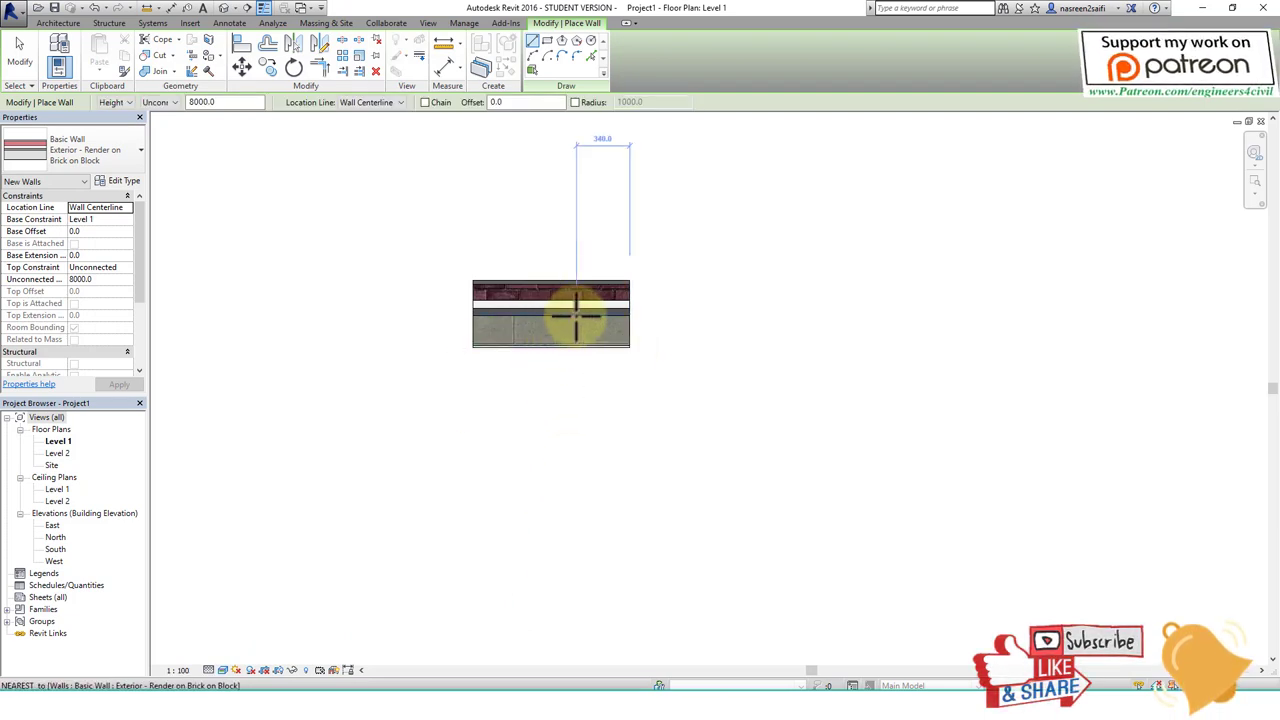
pyautogui.scroll(1, 571, 318)
pyautogui.scroll(2, 560, 334)
pyautogui.moveTo(416, 330); pyautogui.dragTo(520, 450, button='middle')
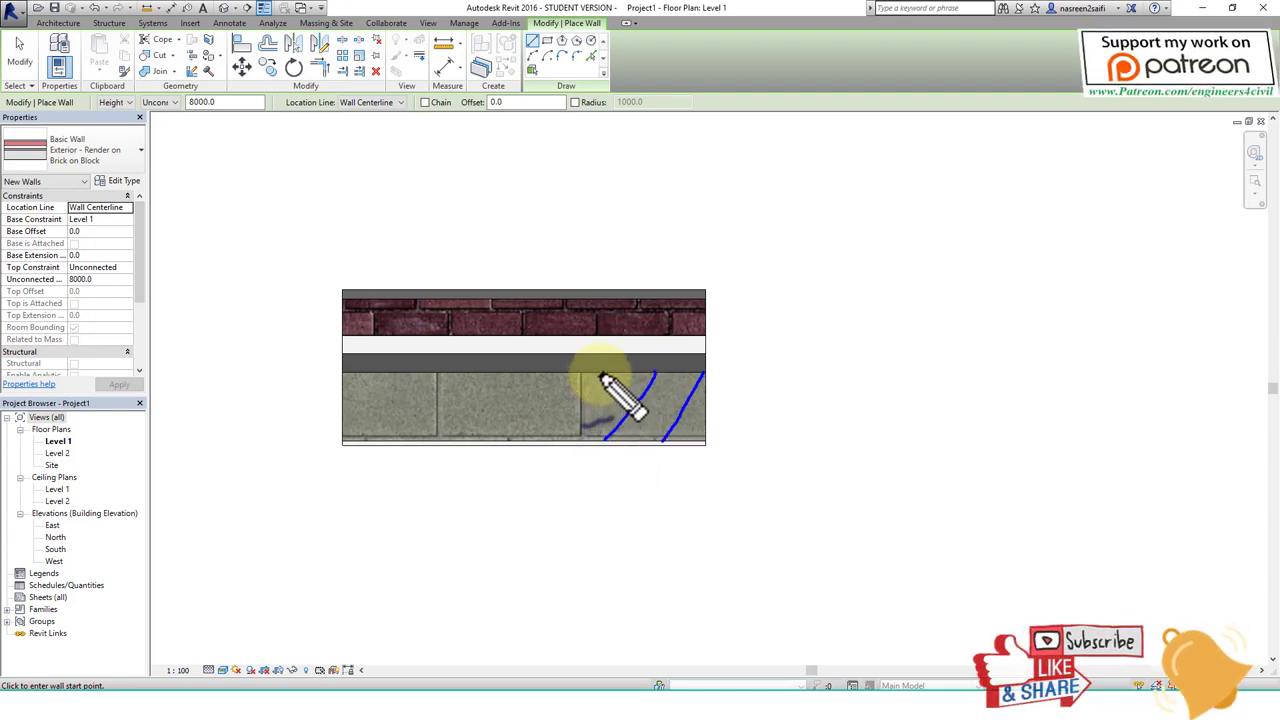
pyautogui.moveTo(555, 445)
pyautogui.mouseDown()
pyautogui.moveTo(600, 375)
pyautogui.moveTo(490, 437)
pyautogui.mouseUp()
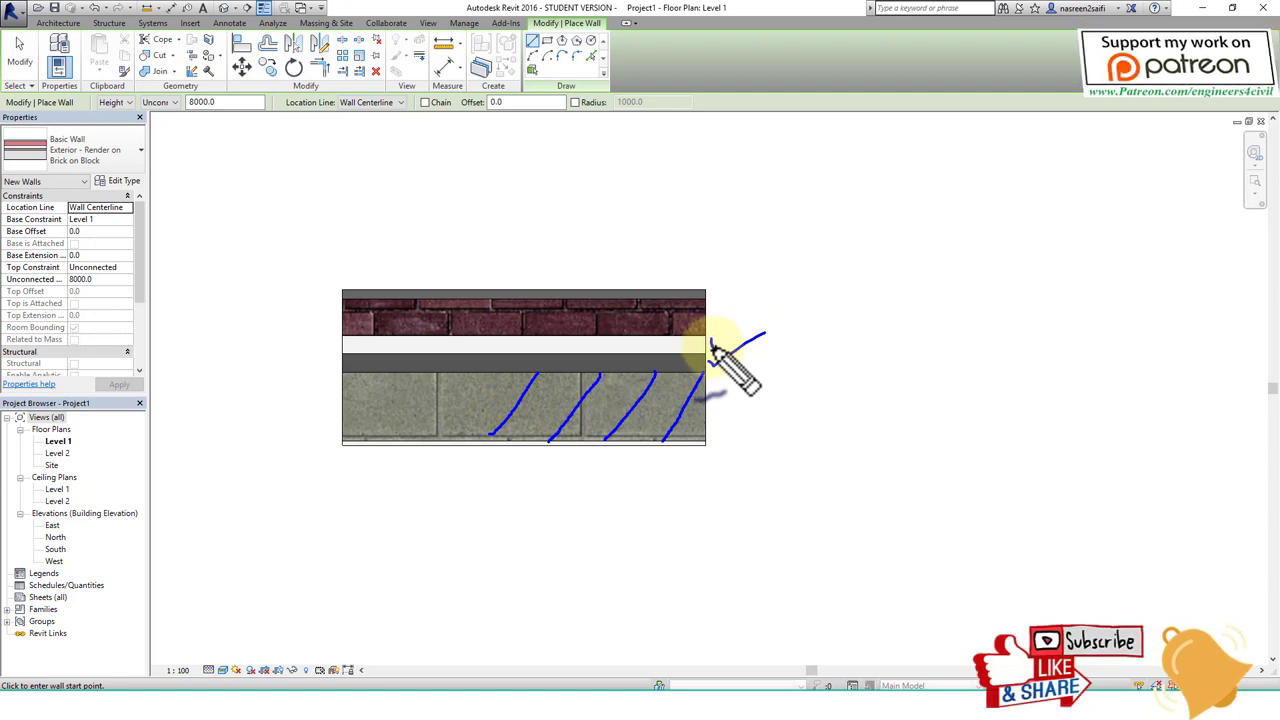
pyautogui.moveTo(708, 365)
pyautogui.mouseDown()
pyautogui.moveTo(765, 320)
pyautogui.moveTo(790, 256)
pyautogui.mouseUp()
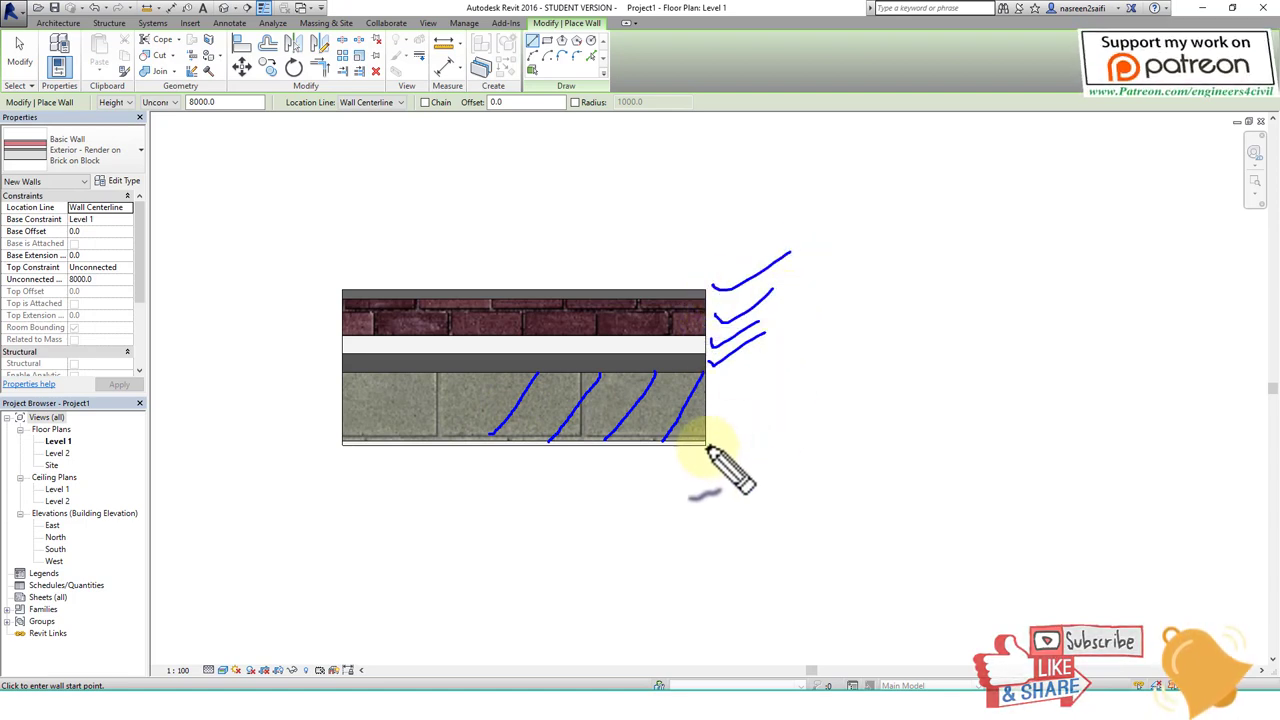
pyautogui.moveTo(710, 446); pyautogui.dragTo(828, 403)
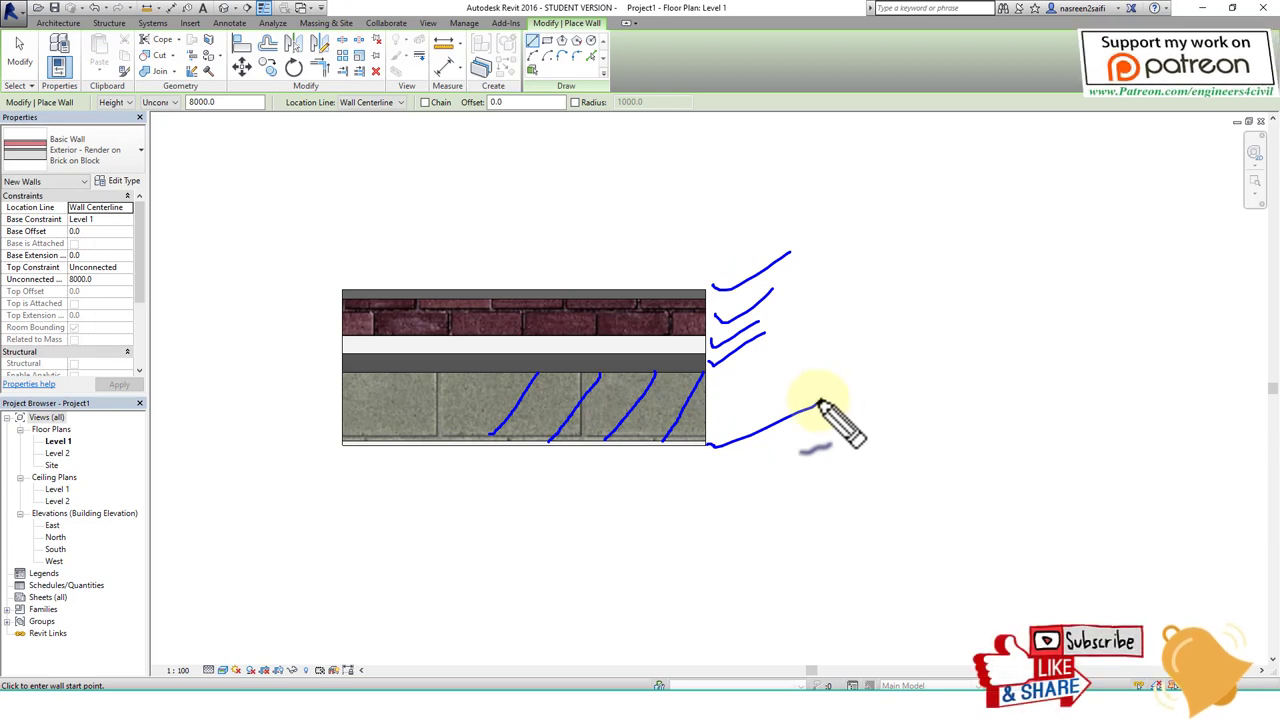
pyautogui.moveTo(300, 285)
pyautogui.mouseDown()
pyautogui.moveTo(348, 282)
pyautogui.moveTo(351, 455)
pyautogui.mouseUp()
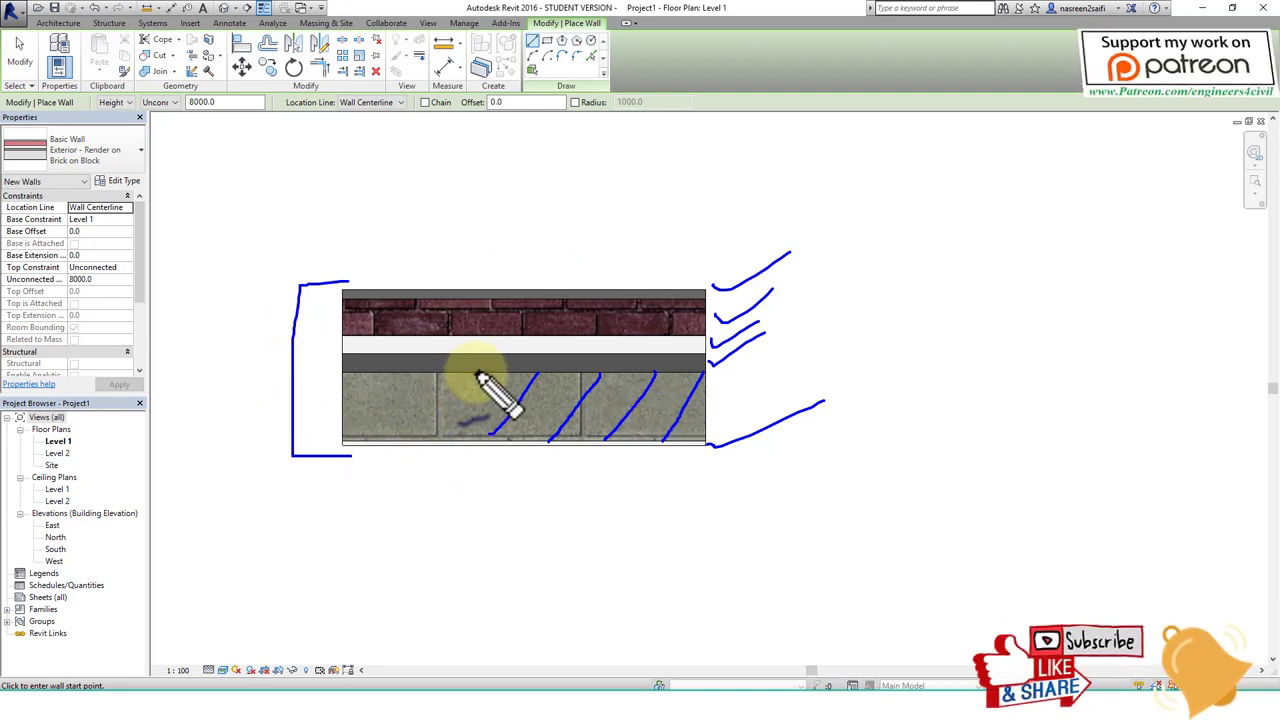
pyautogui.moveTo(428, 438); pyautogui.dragTo(476, 373)
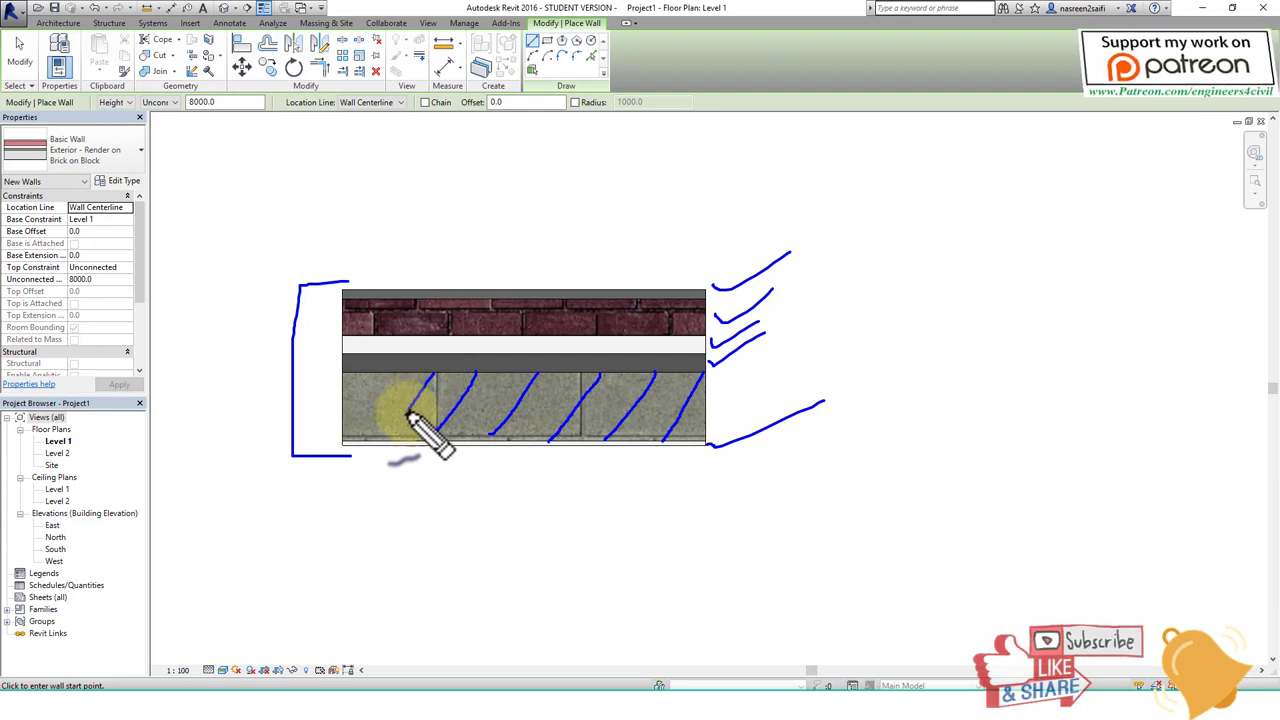
pyautogui.moveTo(367, 437); pyautogui.dragTo(387, 372)
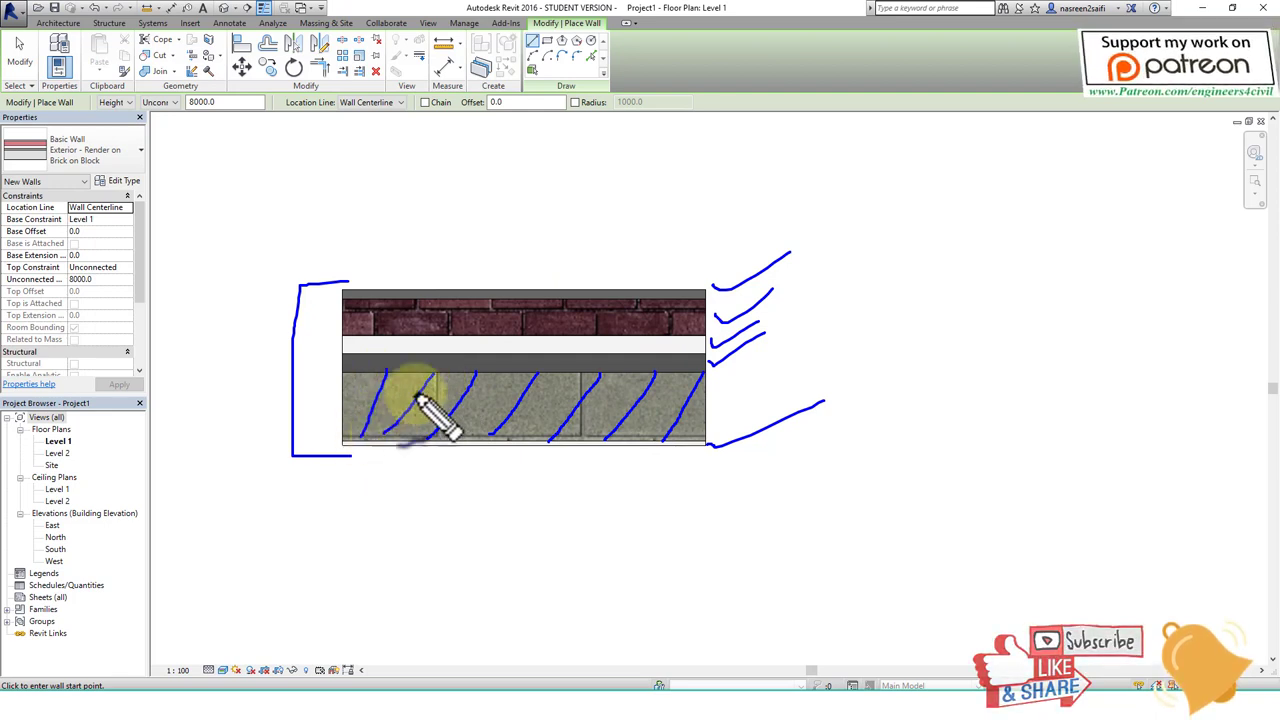
pyautogui.press('Escape')
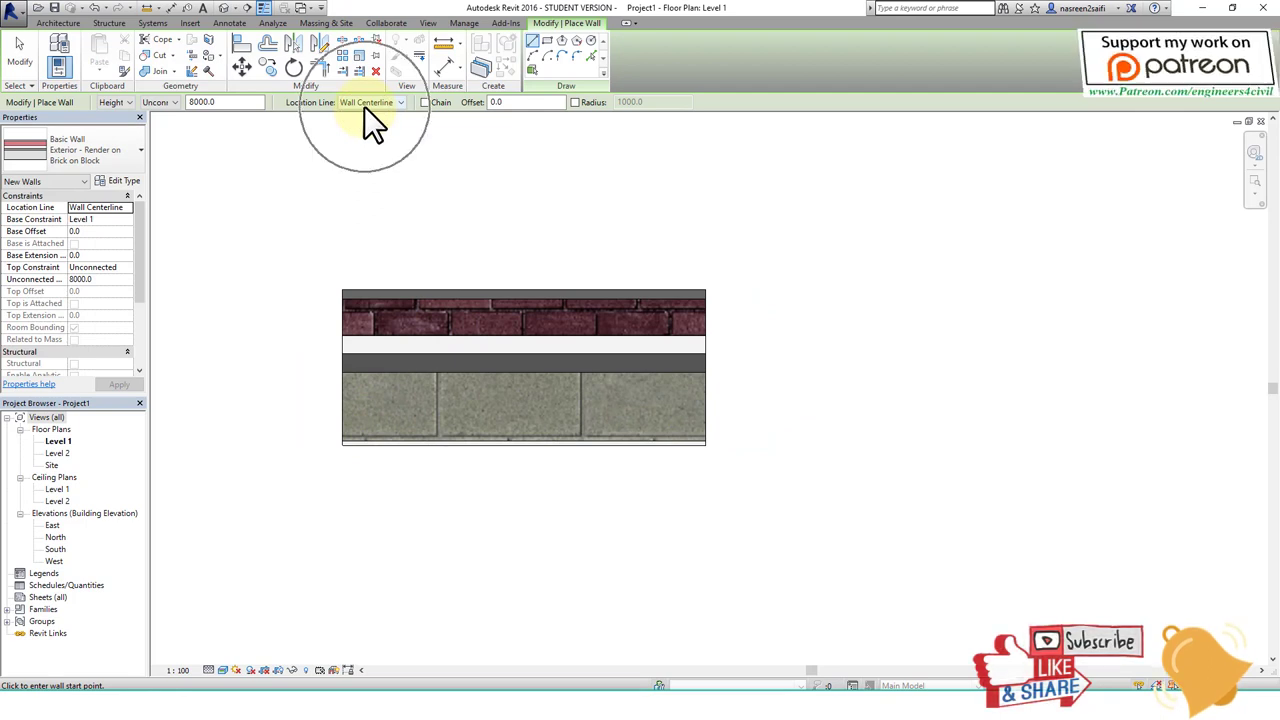
# - Draw a second wall, marking its centerline location line and thickness on the preview
pyautogui.click(801, 255)
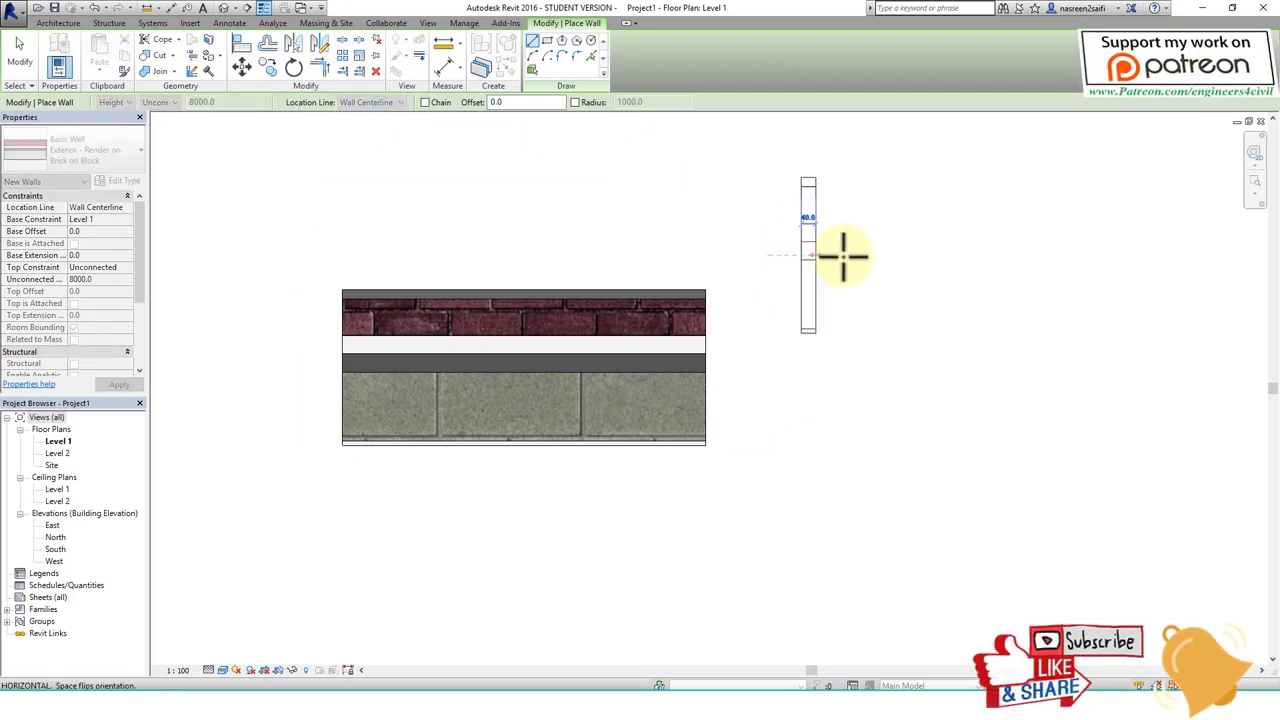
pyautogui.click(902, 258)
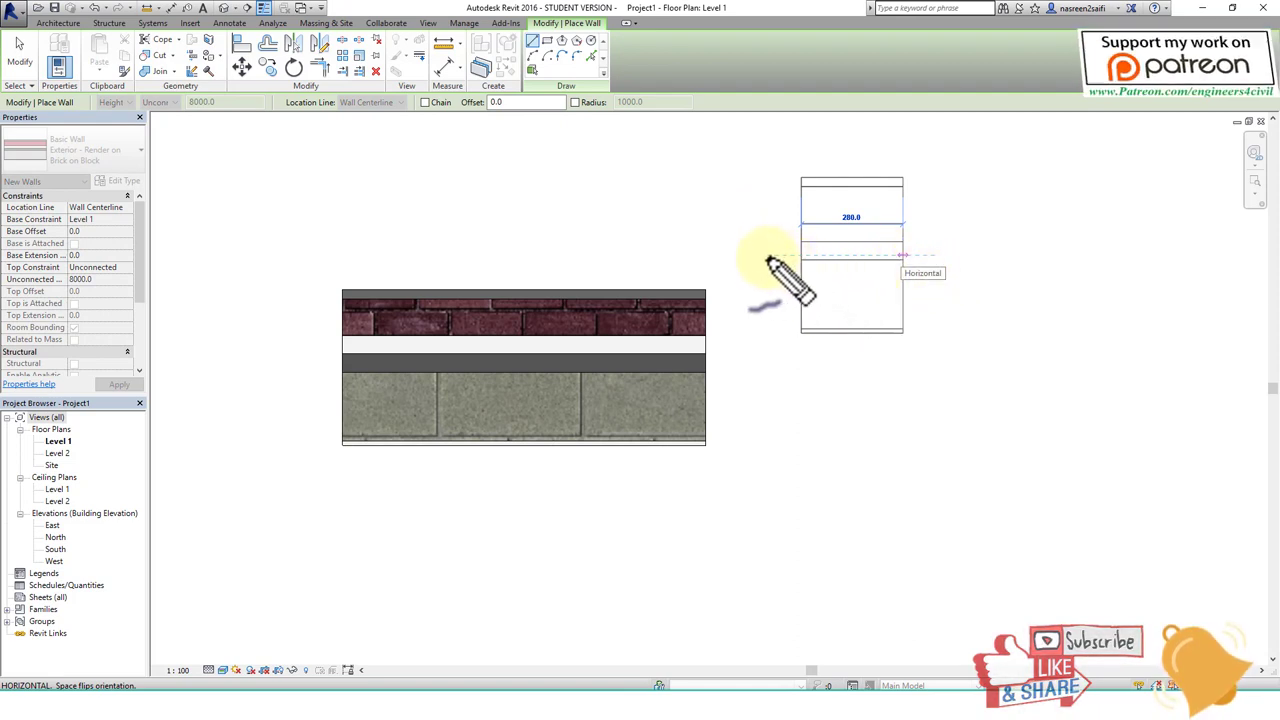
pyautogui.moveTo(757, 258); pyautogui.dragTo(945, 257)
pyautogui.moveTo(935, 172)
pyautogui.mouseDown()
pyautogui.moveTo(957, 172)
pyautogui.moveTo(966, 336)
pyautogui.moveTo(930, 334)
pyautogui.mouseUp()
pyautogui.moveTo(942, 257)
pyautogui.mouseDown()
pyautogui.moveTo(1008, 258)
pyautogui.moveTo(1001, 266)
pyautogui.mouseUp()
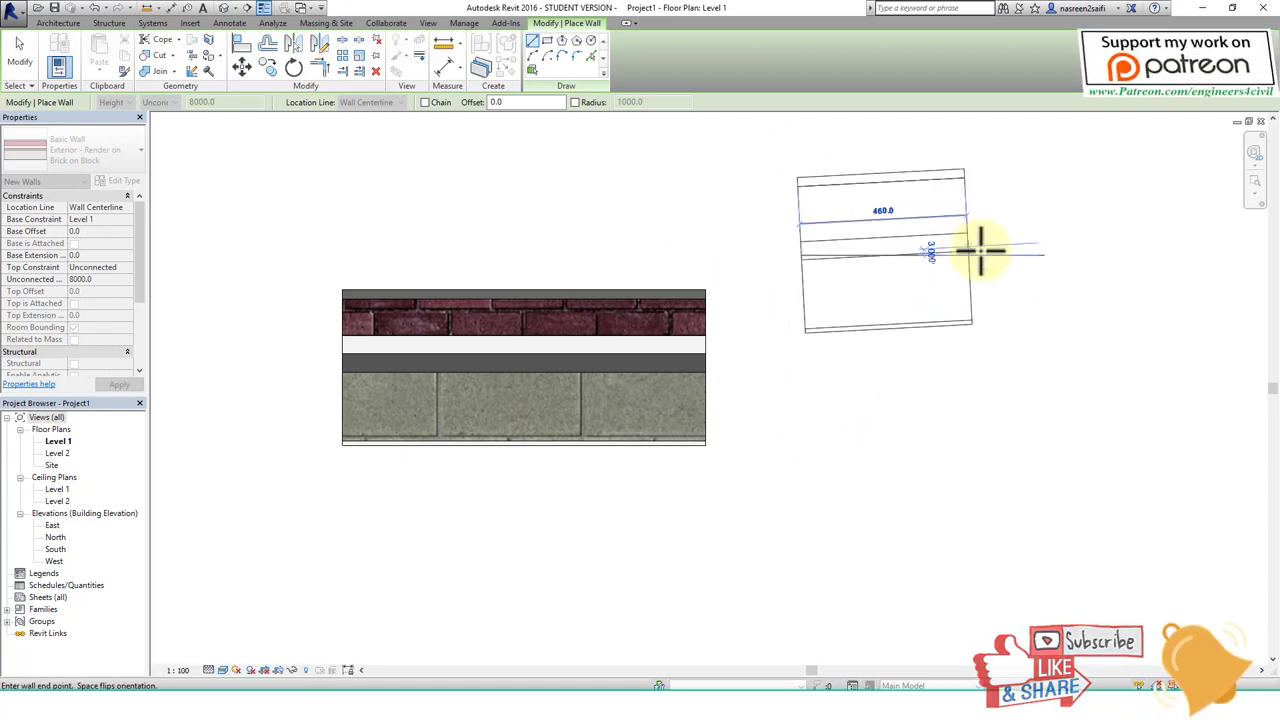
pyautogui.click(997, 255)
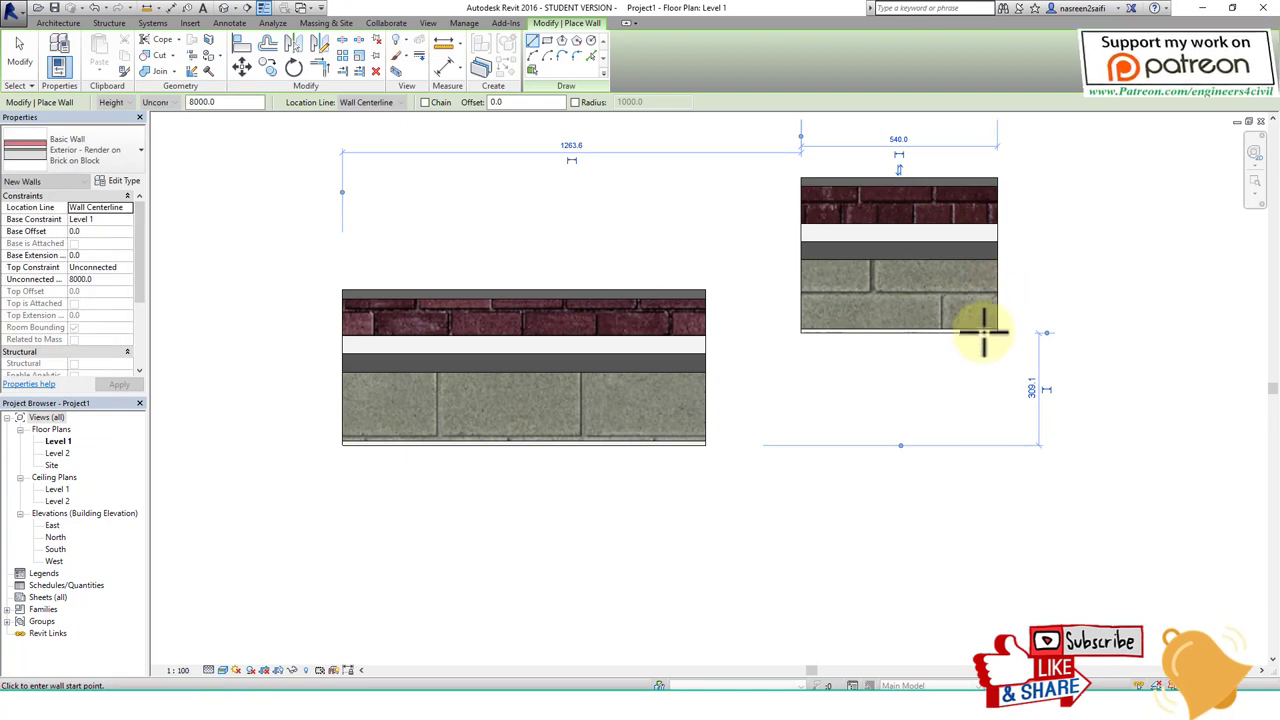
# - Draw a horizontal wall plus a downward wall forming an L-shaped corner
pyautogui.click(989, 552)
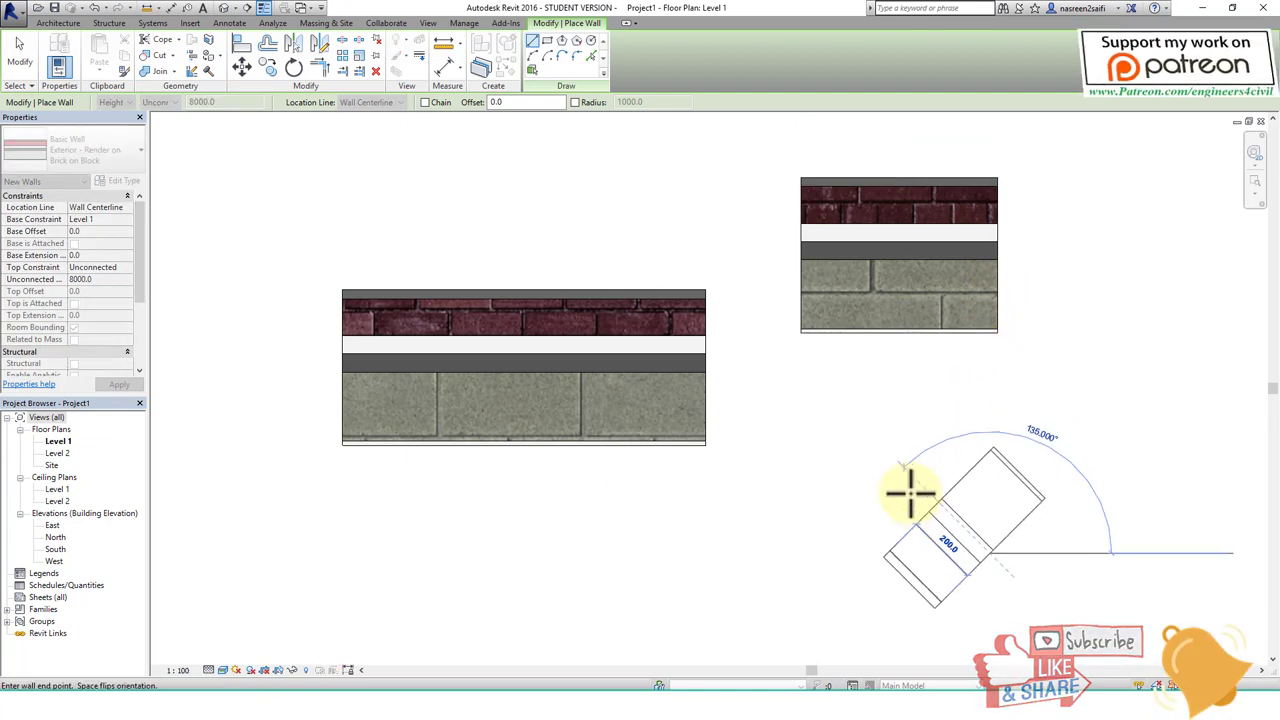
pyautogui.moveTo(918, 570); pyautogui.dragTo(851, 380, button='middle')
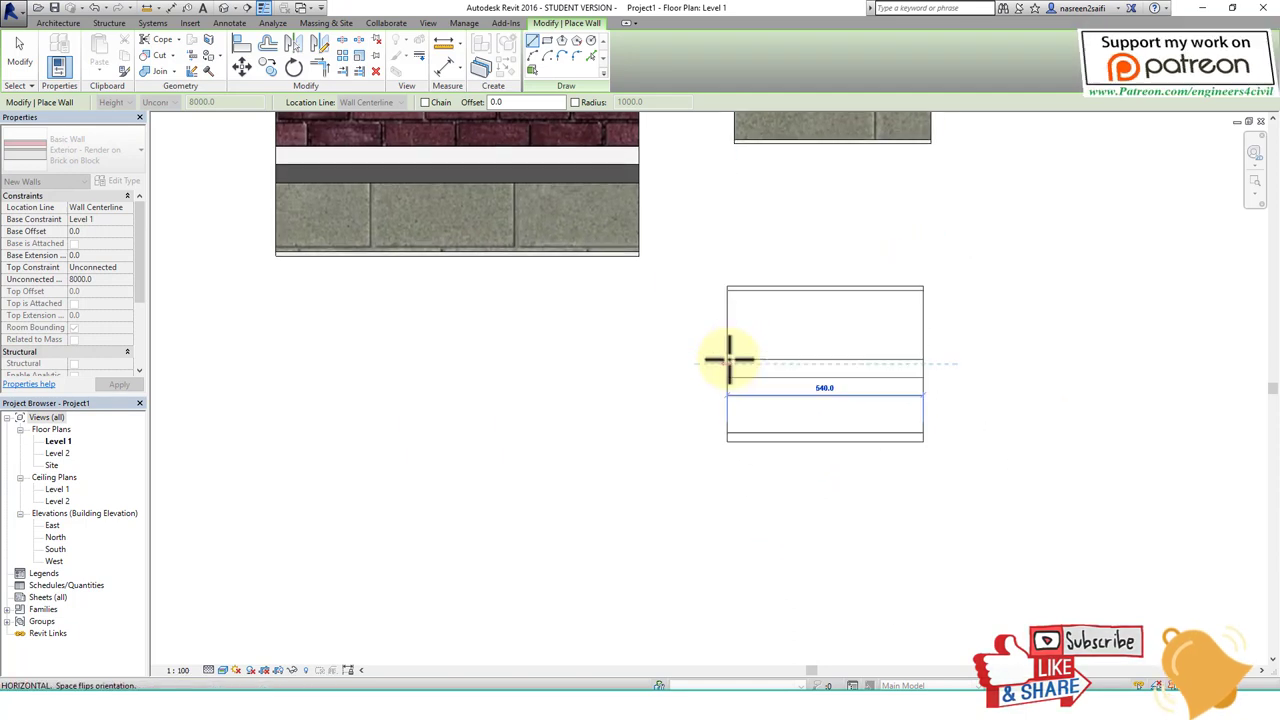
pyautogui.click(728, 360)
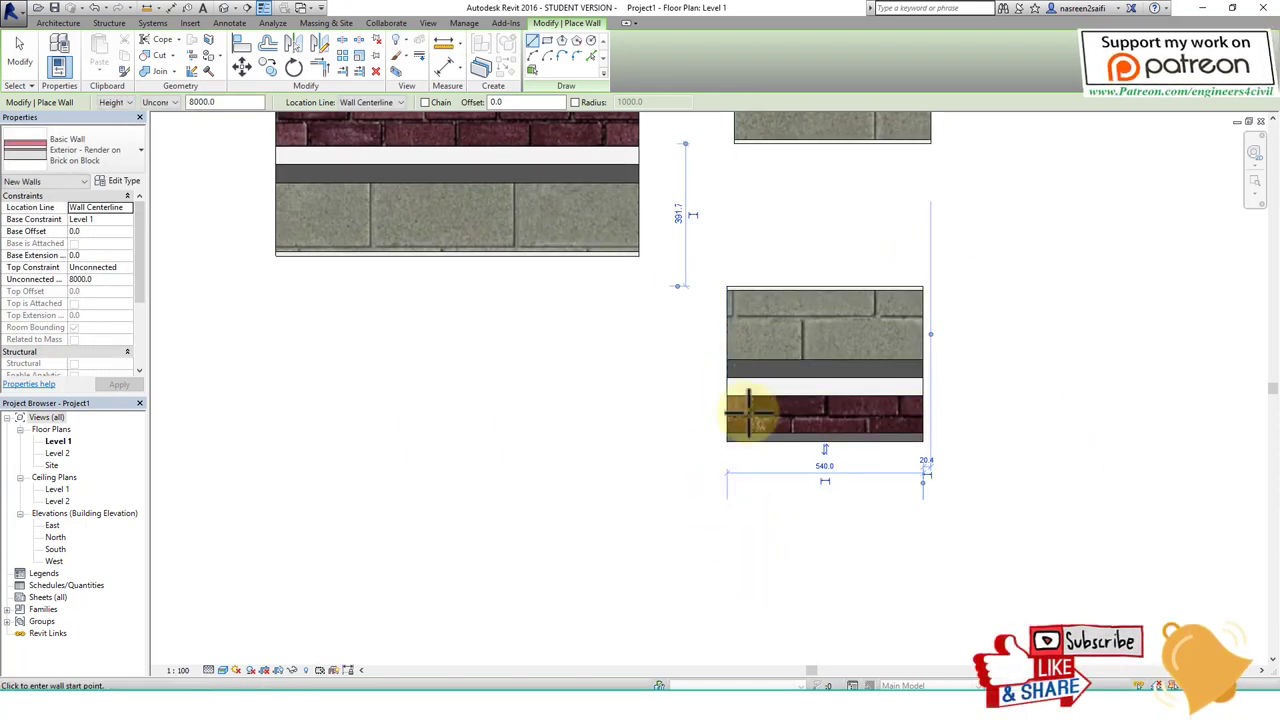
pyautogui.click(735, 365)
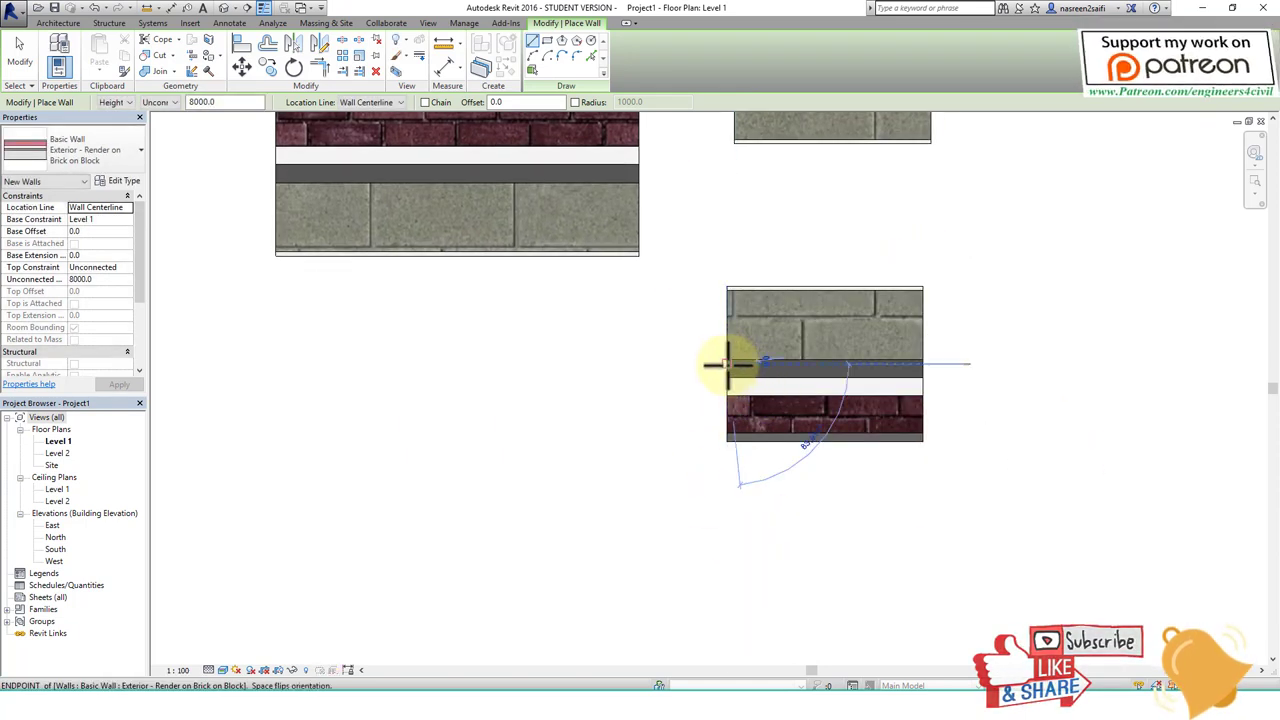
pyautogui.click(721, 598)
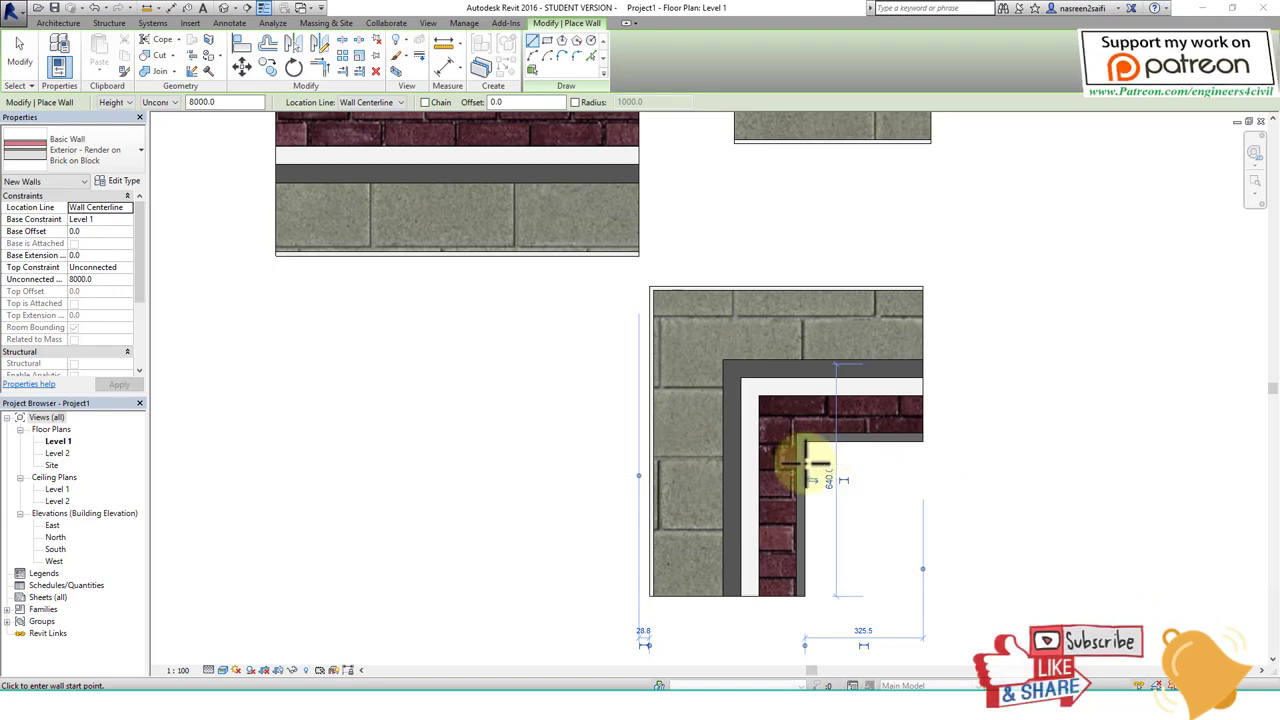
pyautogui.scroll(-1, 814, 451)
pyautogui.scroll(-1, 800, 432)
pyautogui.scroll(-1, 788, 412)
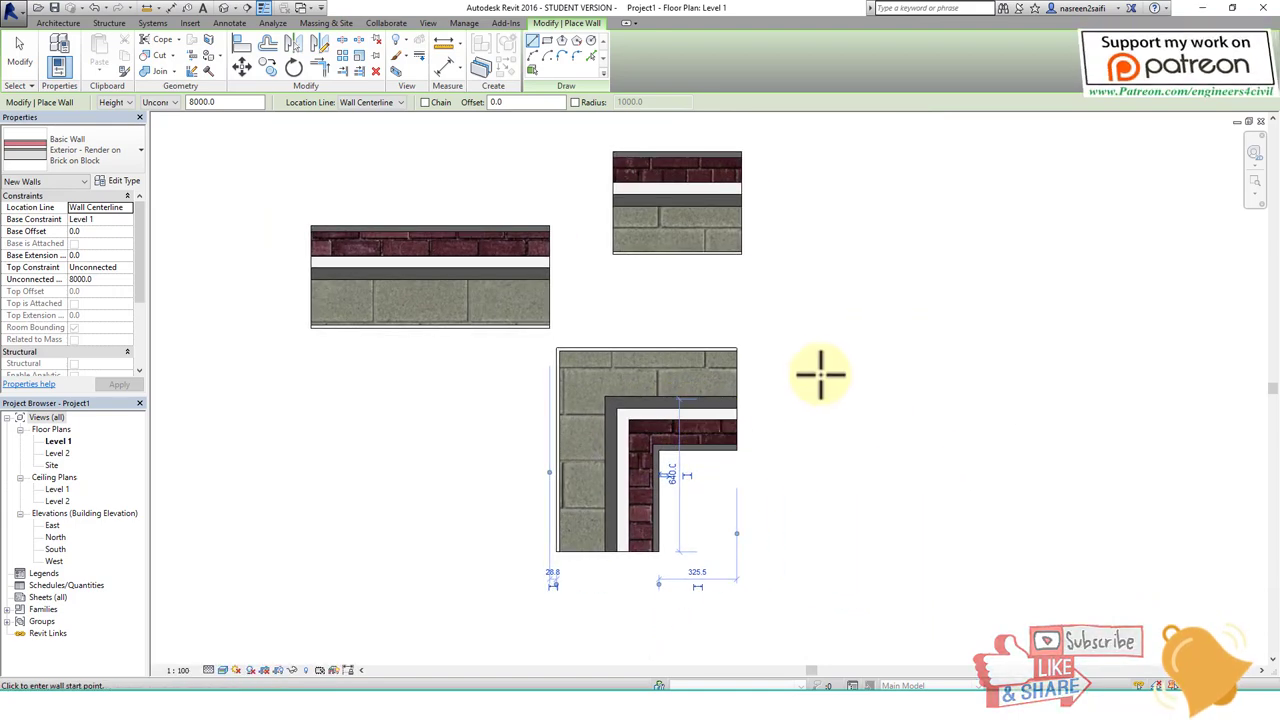
pyautogui.press('Escape')
pyautogui.press('Escape')
# - Restart the Wall tool and annotate where the location line runs through the wall layers
pyautogui.click(60, 42)
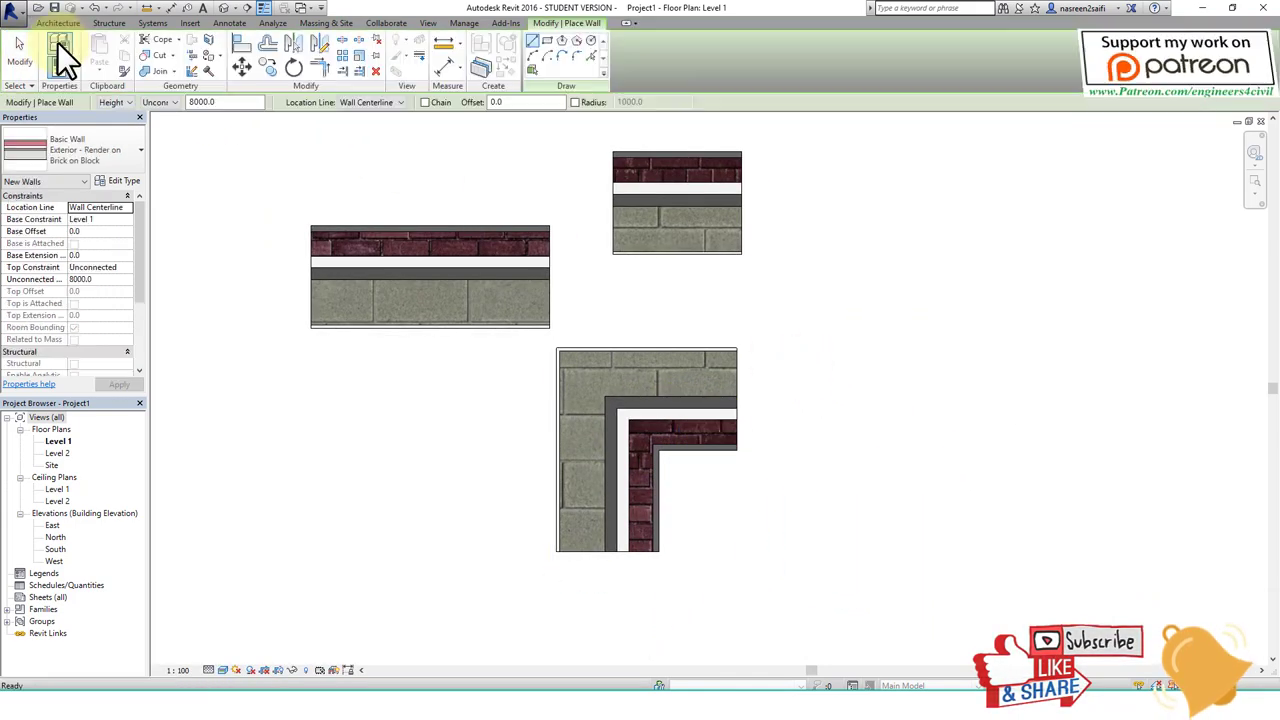
pyautogui.click(362, 101)
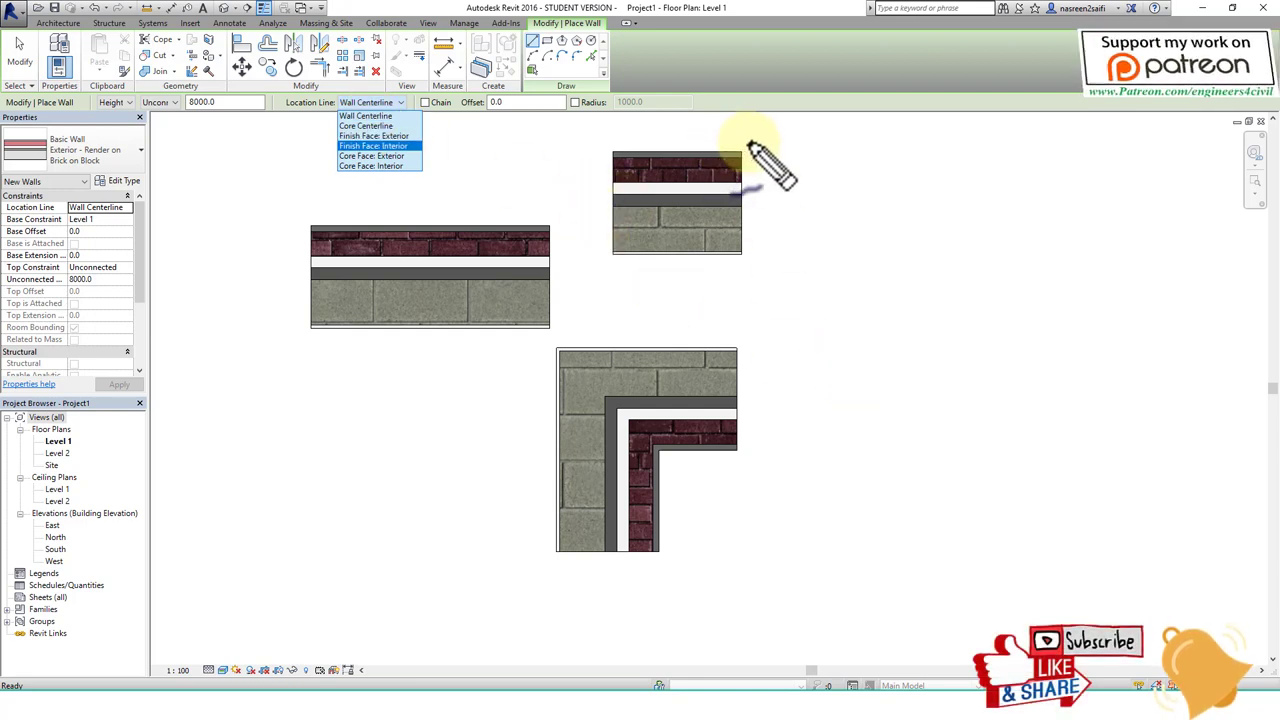
pyautogui.moveTo(766, 218); pyautogui.dragTo(796, 209)
pyautogui.moveTo(783, 145); pyautogui.dragTo(752, 268)
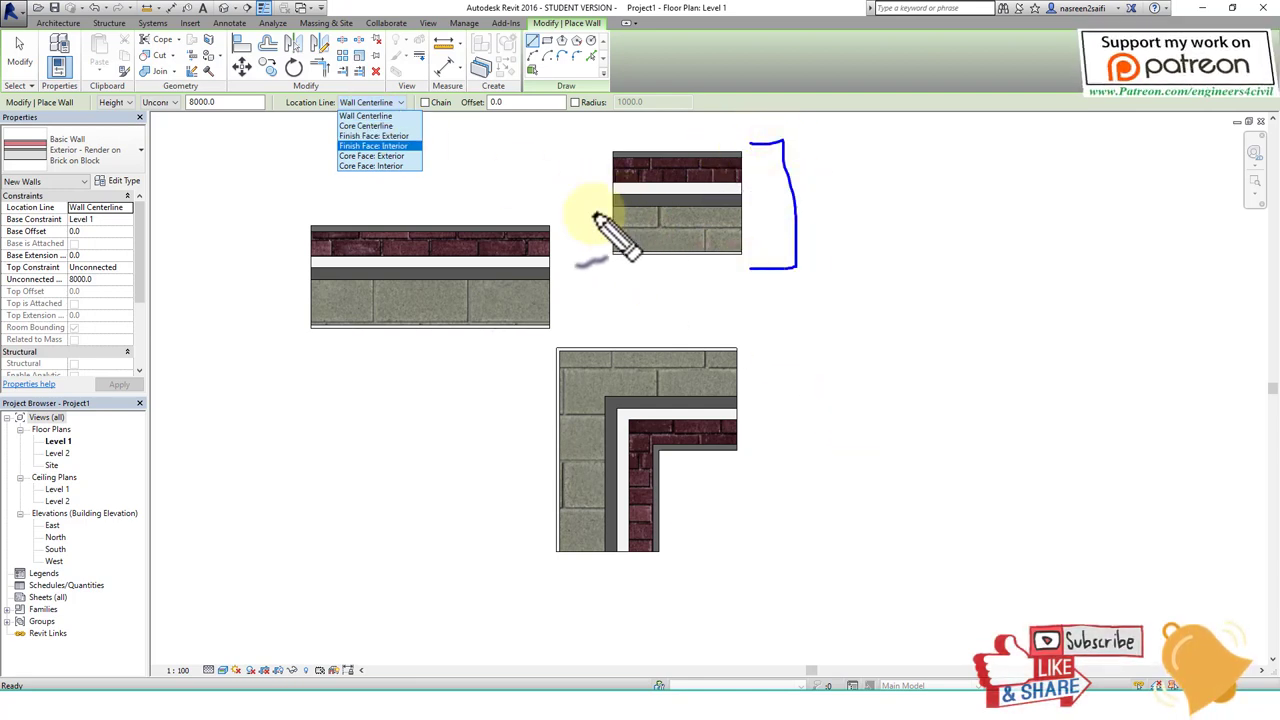
pyautogui.moveTo(572, 204); pyautogui.dragTo(816, 204)
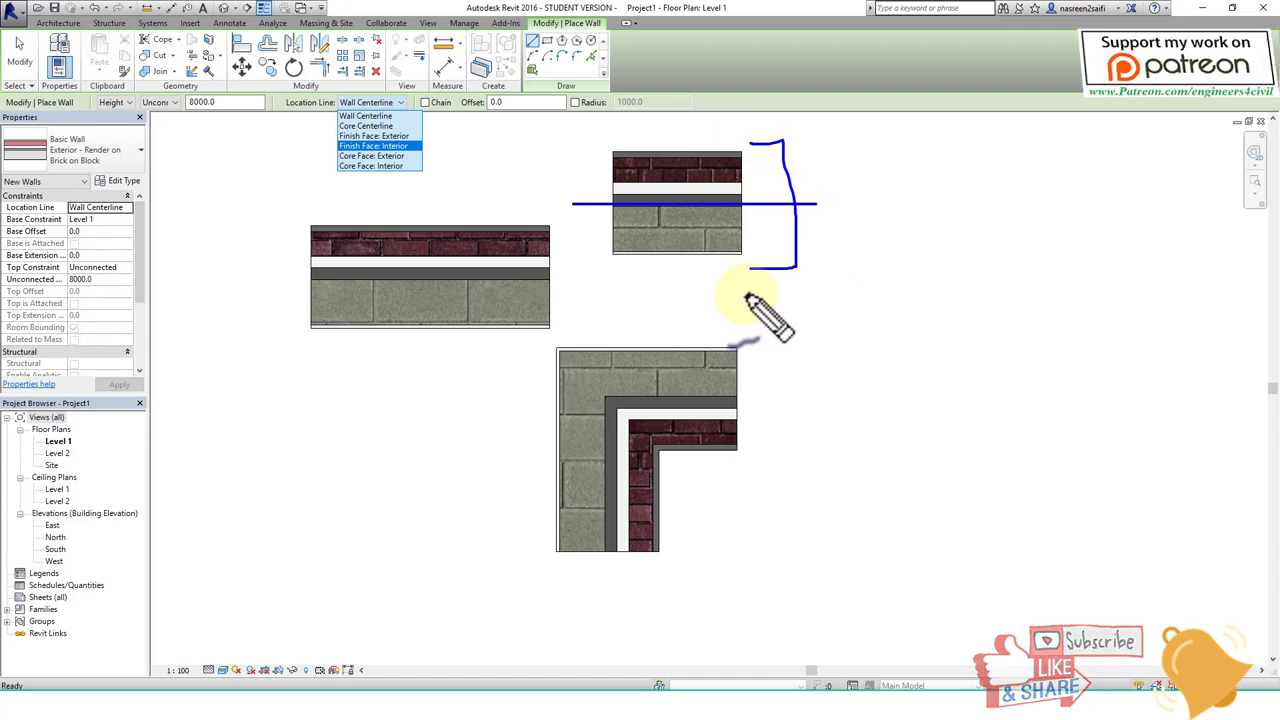
pyautogui.press('Escape')
# - Set Location Line to Core Centerline and mark where the core centerline runs
pyautogui.click(390, 102)
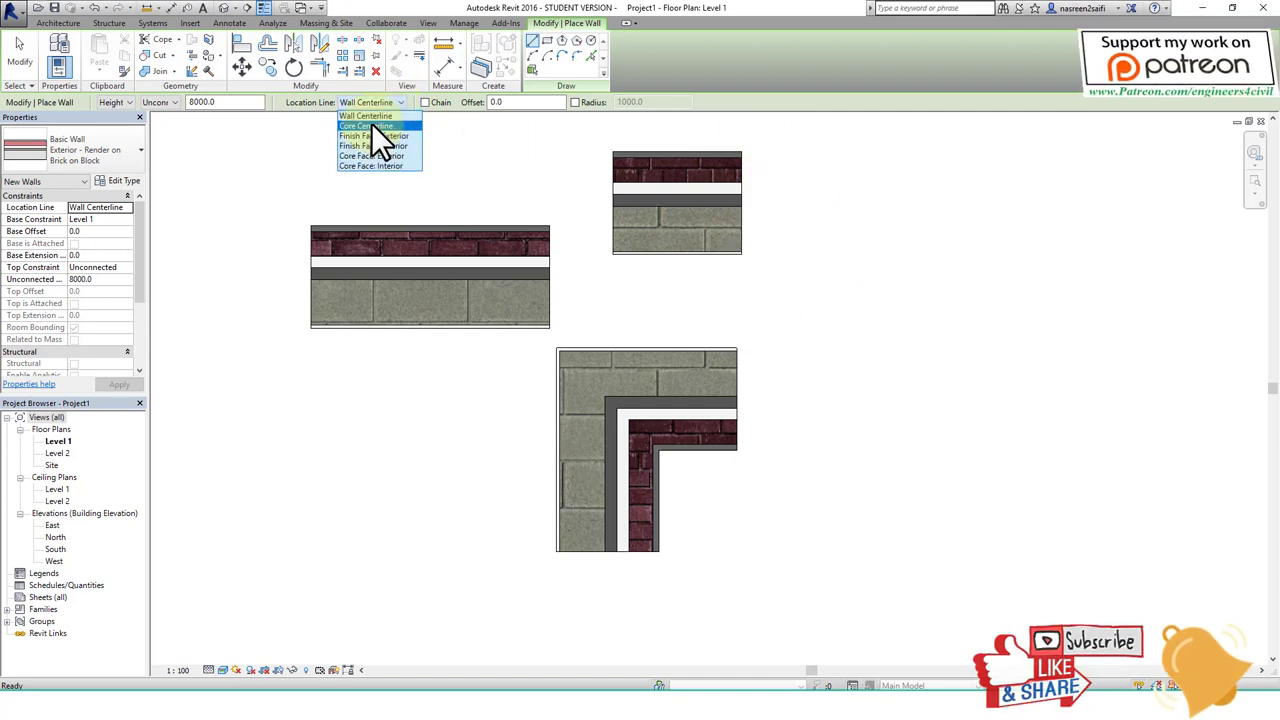
pyautogui.click(369, 126)
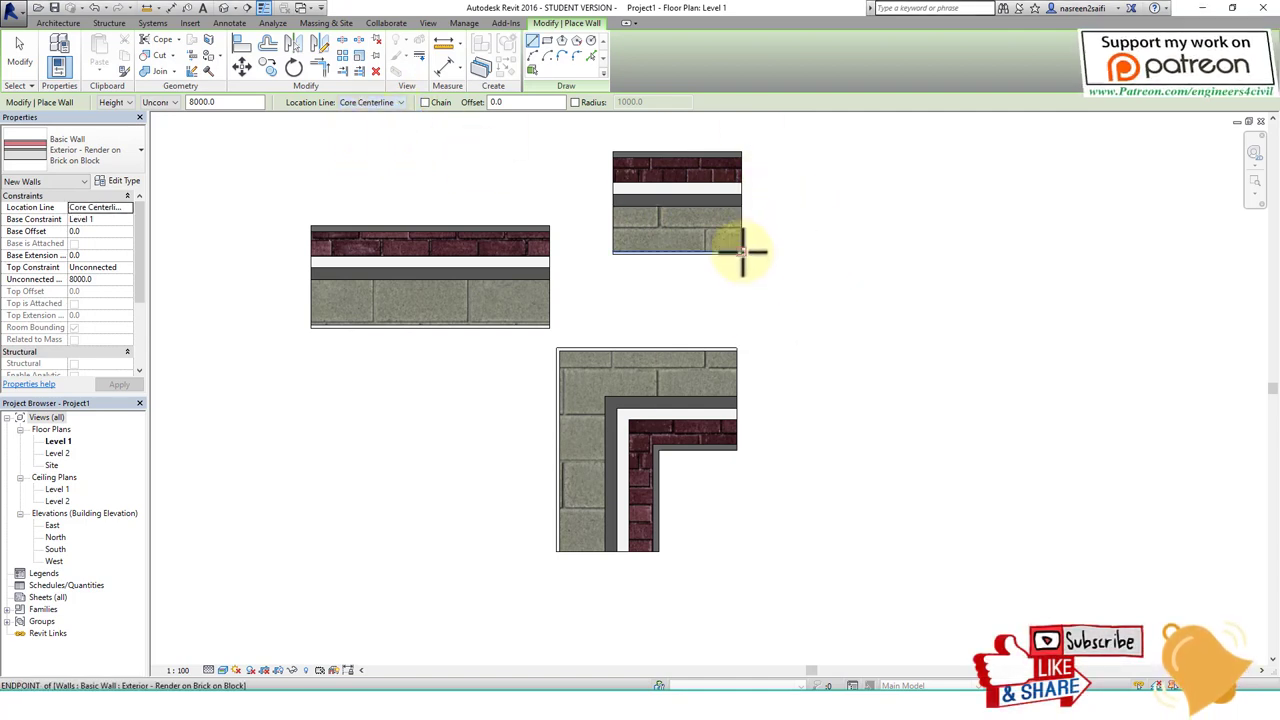
pyautogui.moveTo(692, 208); pyautogui.dragTo(678, 246)
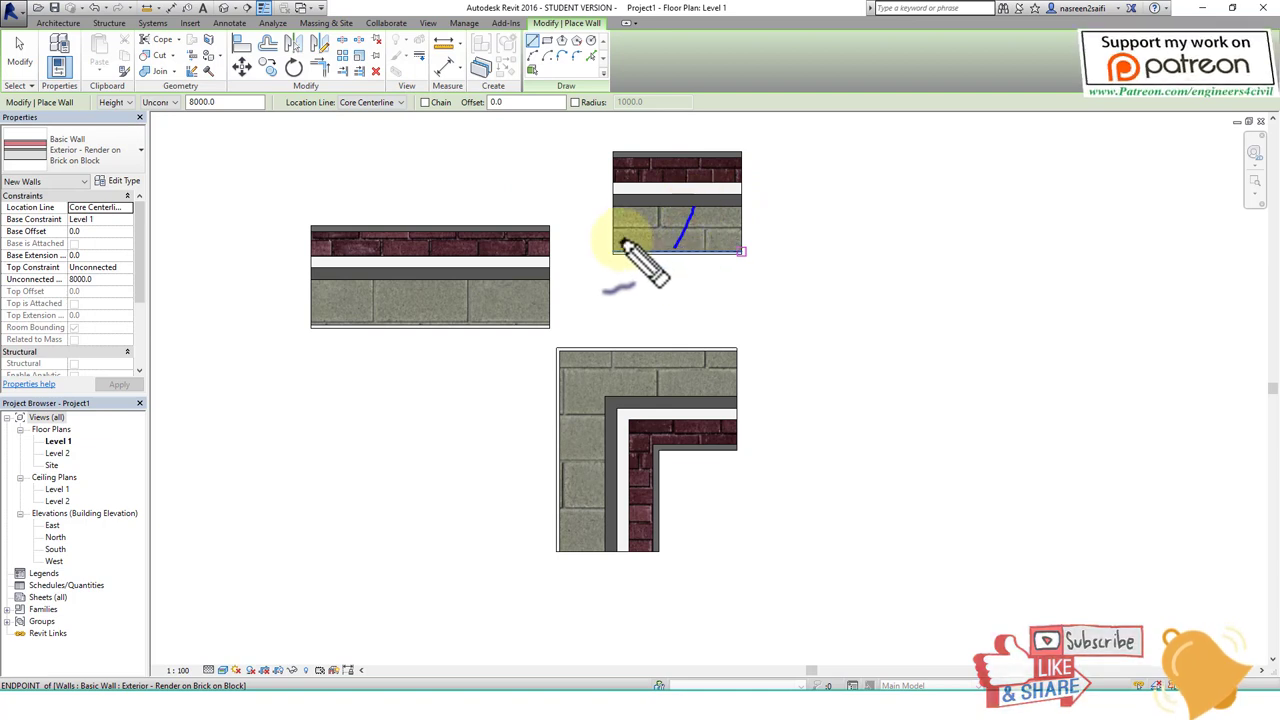
pyautogui.moveTo(594, 229); pyautogui.dragTo(775, 230)
pyautogui.press('Escape')
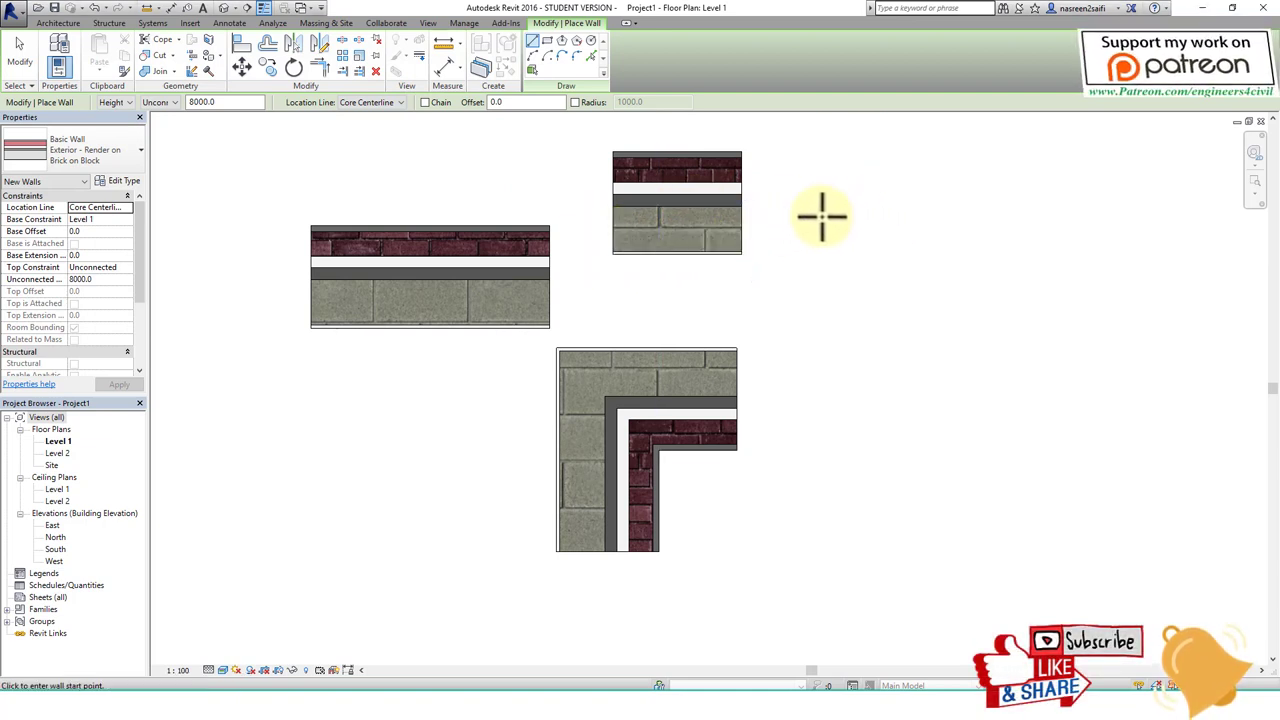
pyautogui.press('Escape')
# - Draw a horizontal Core Centerline wall with WA, marking its core centerline and start point
pyautogui.press('w')
pyautogui.press('a')
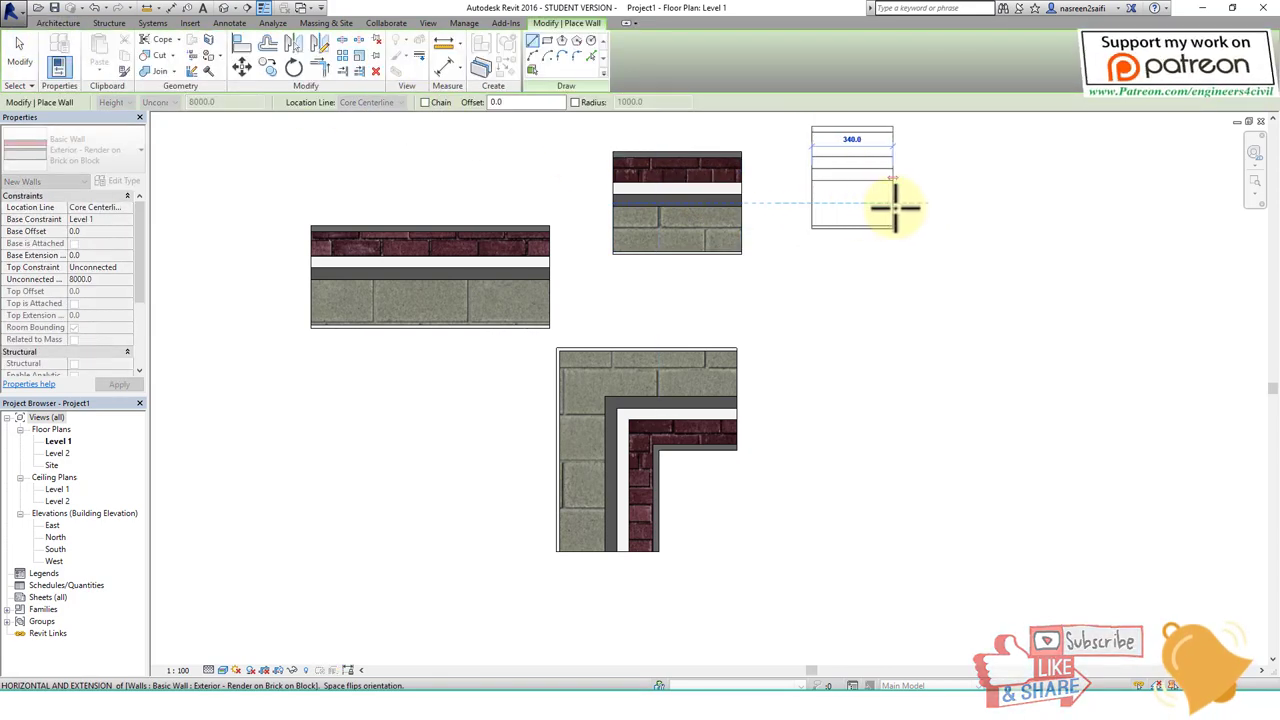
pyautogui.moveTo(837, 277); pyautogui.dragTo(695, 347, button='middle')
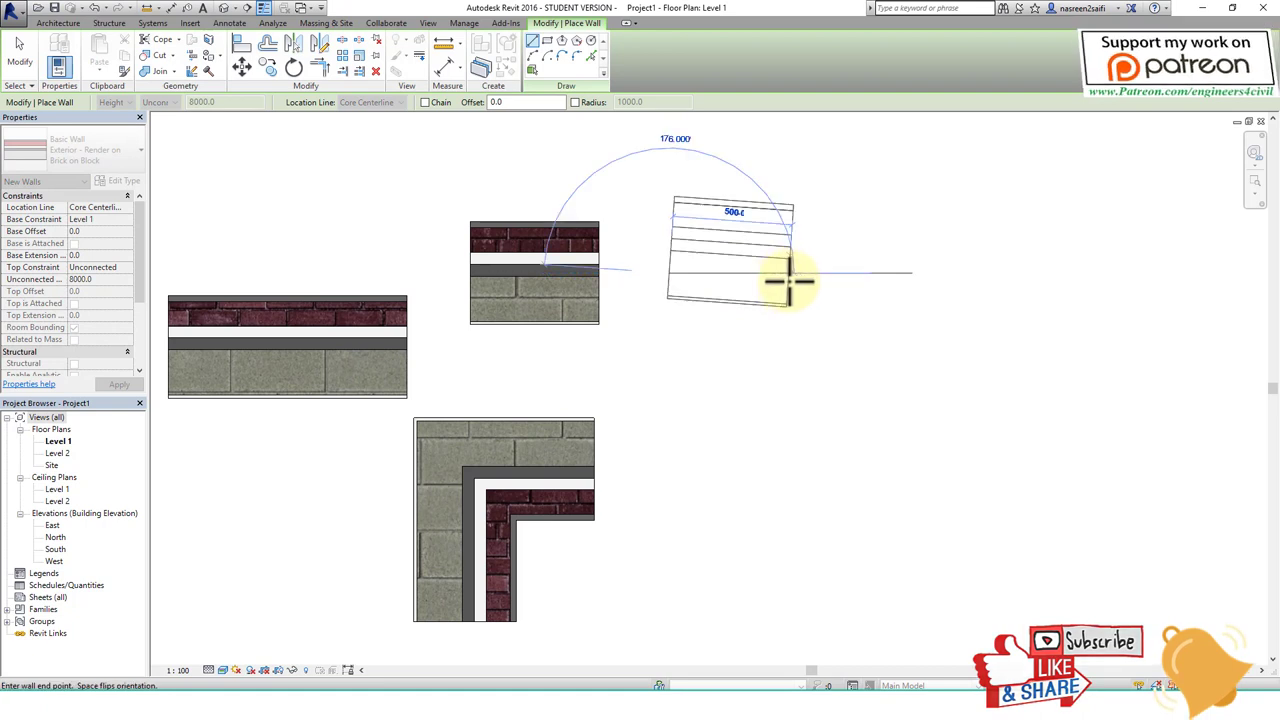
pyautogui.moveTo(777, 276); pyautogui.dragTo(799, 306, button='middle')
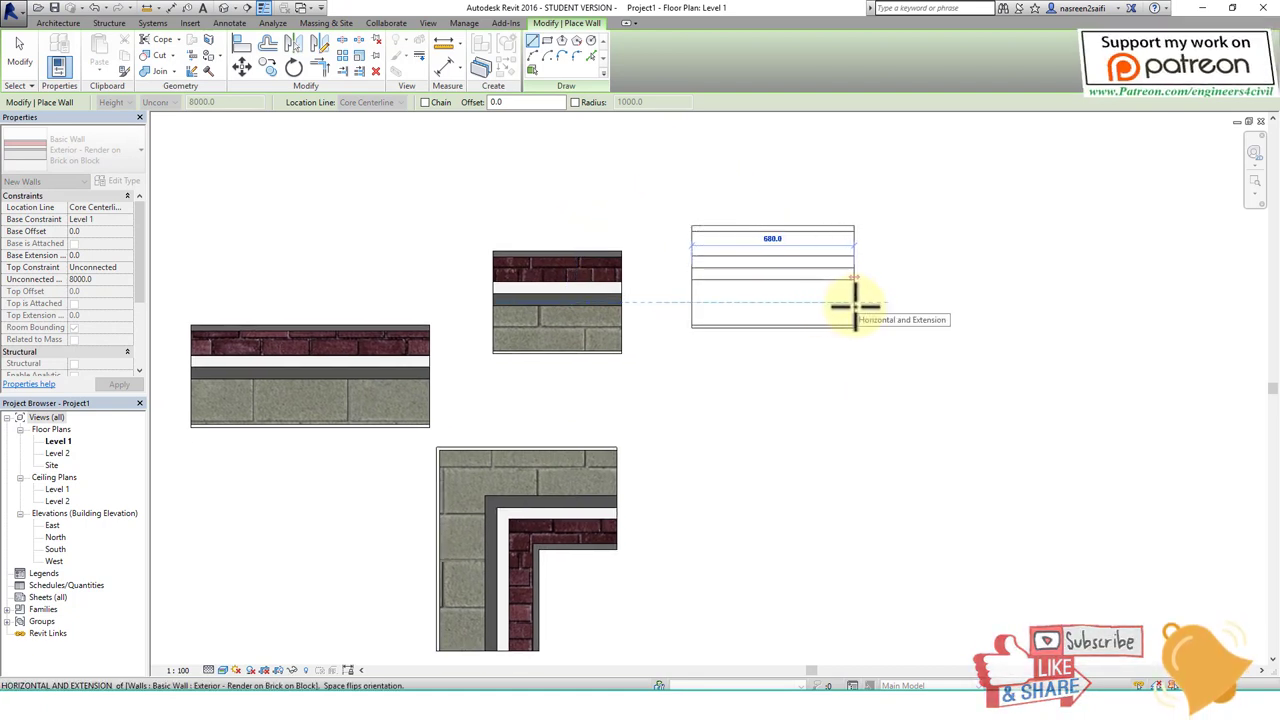
pyautogui.moveTo(663, 301); pyautogui.dragTo(892, 301)
pyautogui.moveTo(754, 284); pyautogui.dragTo(754, 322)
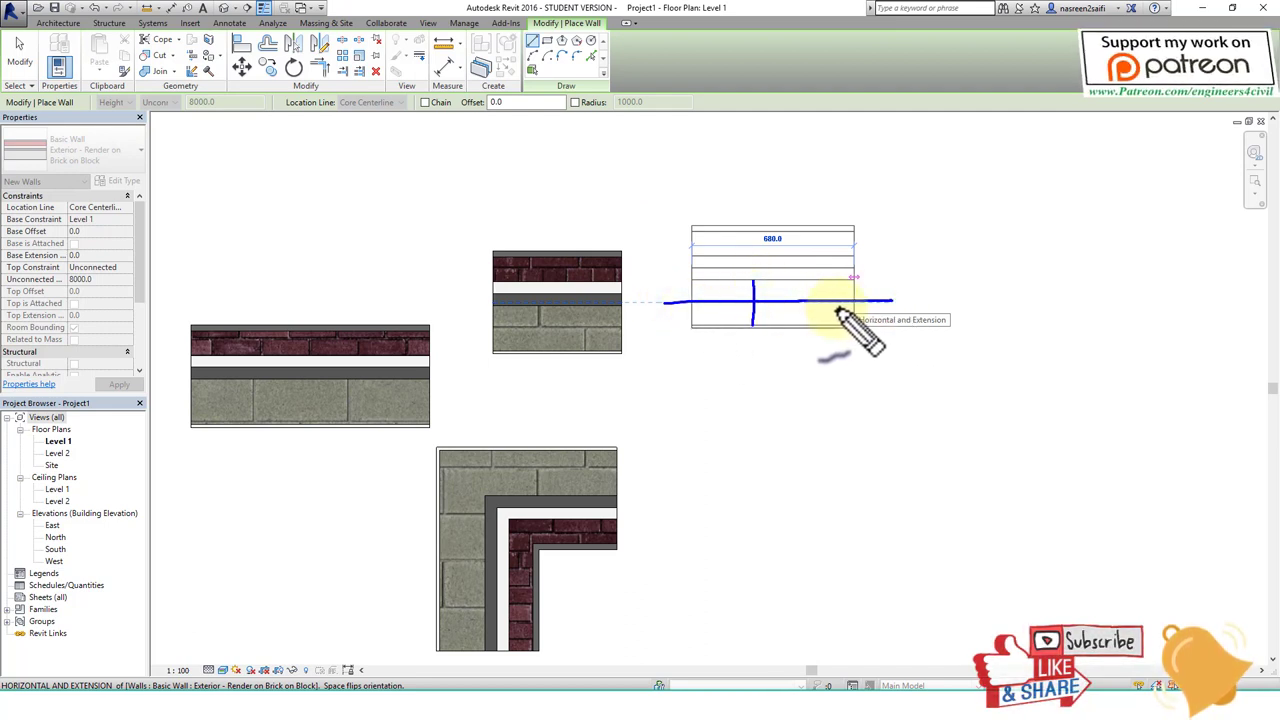
pyautogui.press('Escape')
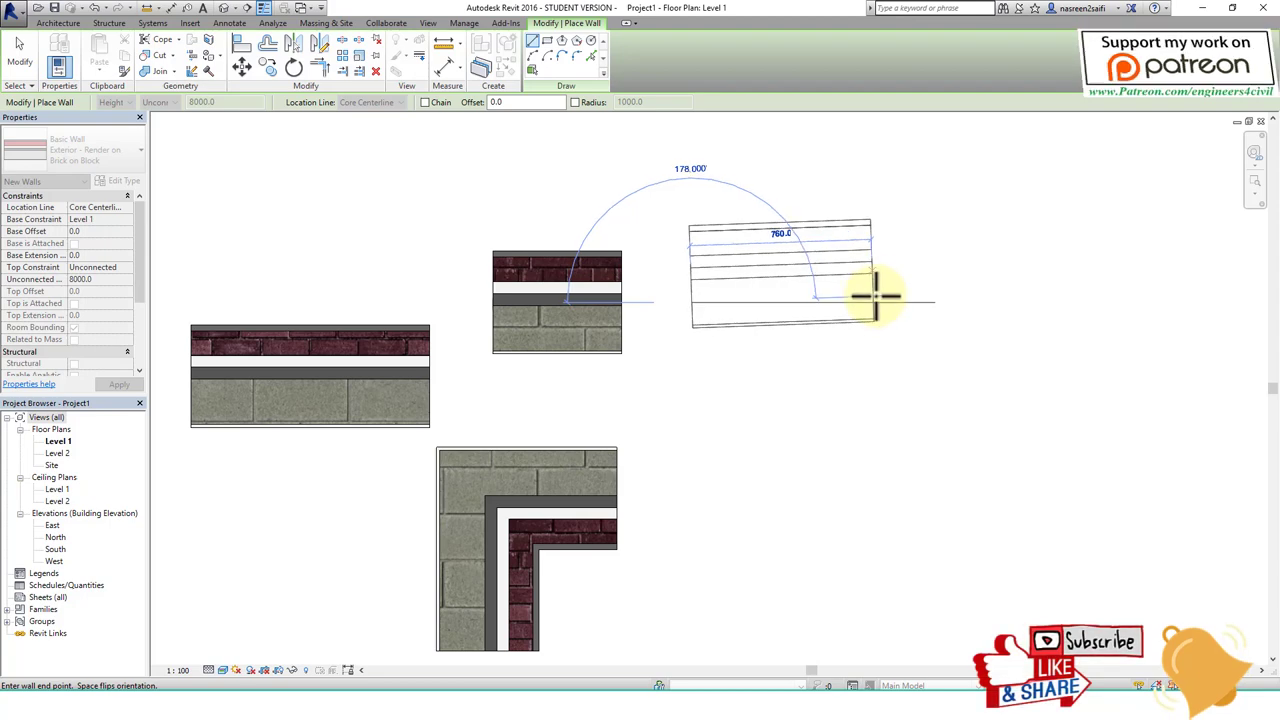
pyautogui.click(877, 299)
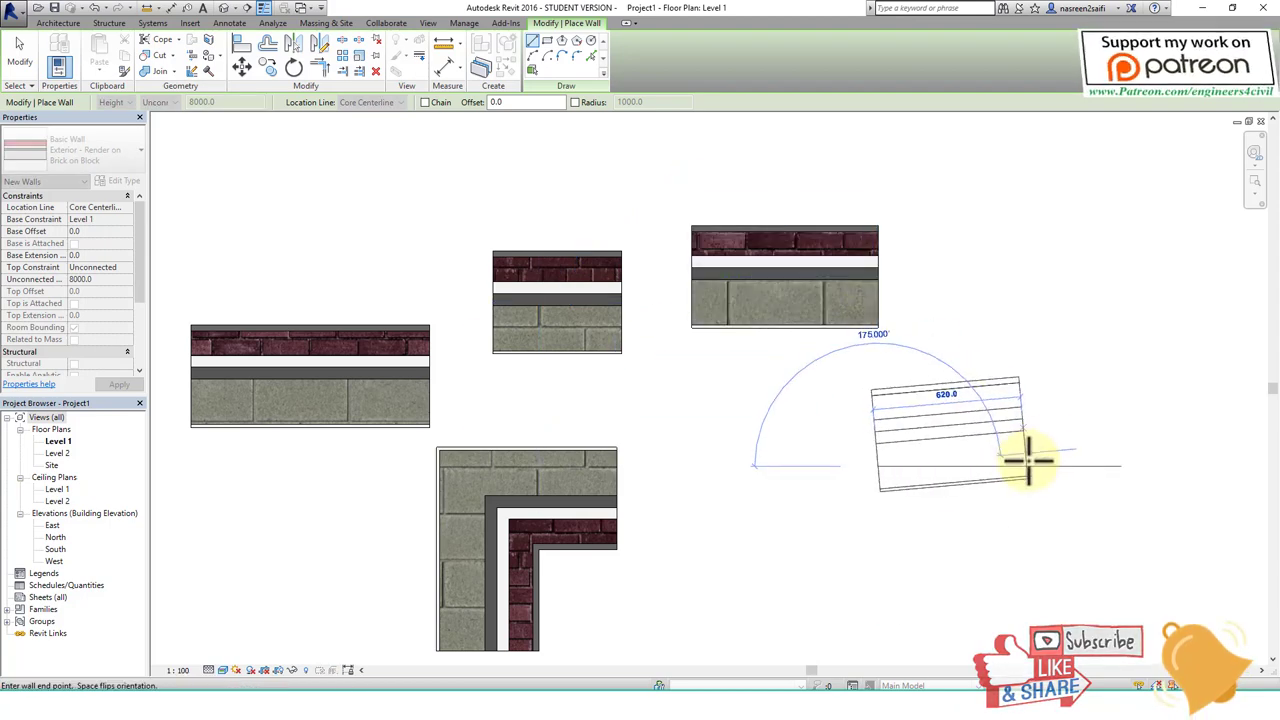
# - Add another horizontal Core Centerline wall on the right side of the plan
pyautogui.click(1034, 466)
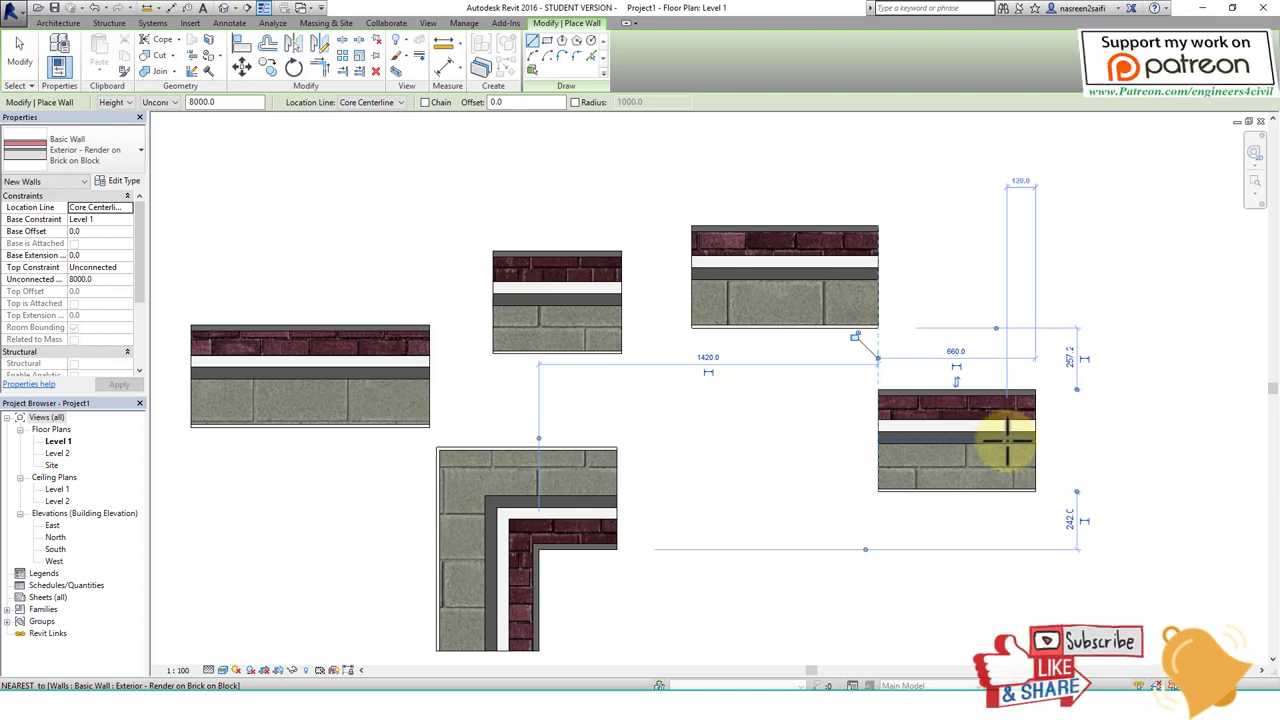
pyautogui.moveTo(990, 437); pyautogui.dragTo(850, 370, button='middle')
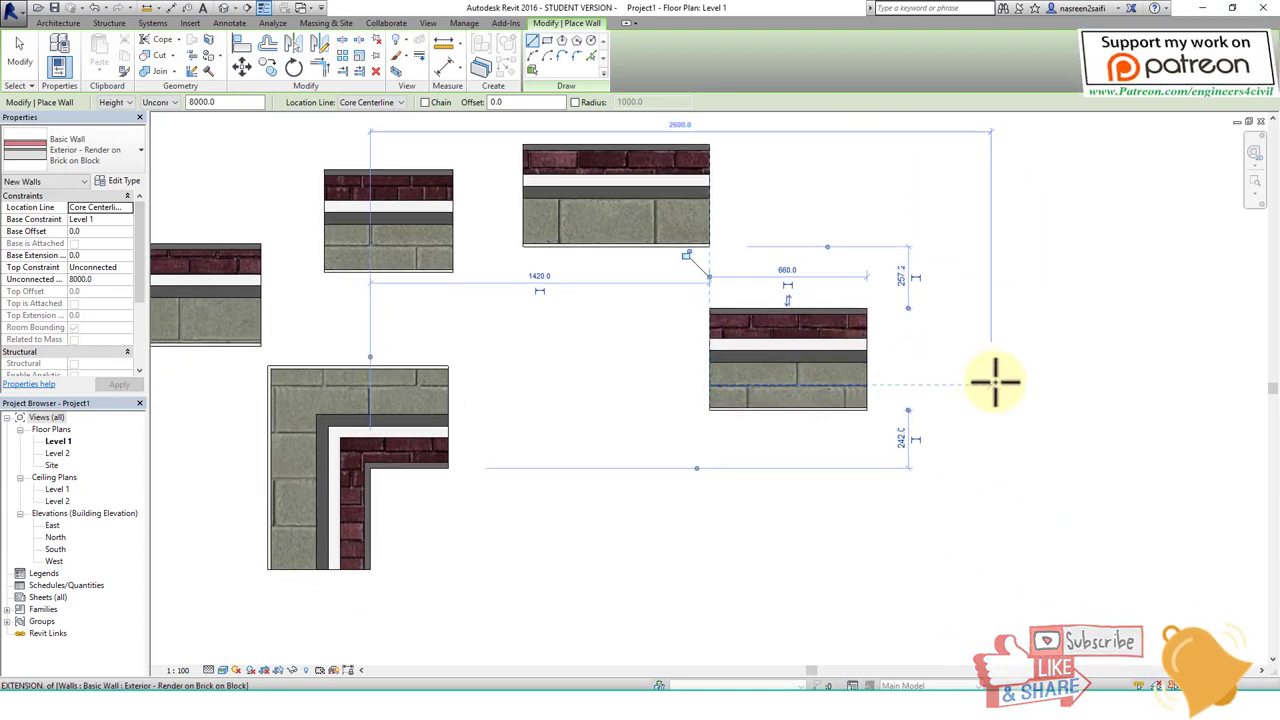
pyautogui.press('Escape')
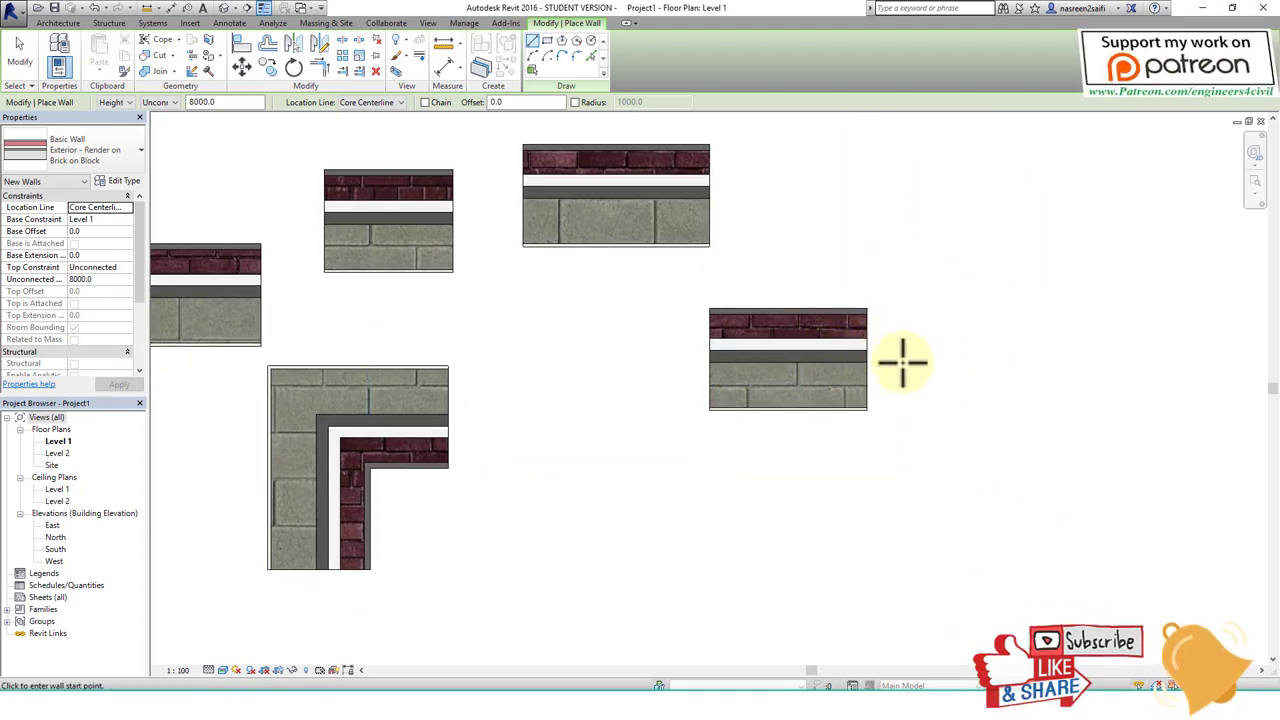
pyautogui.click(906, 384)
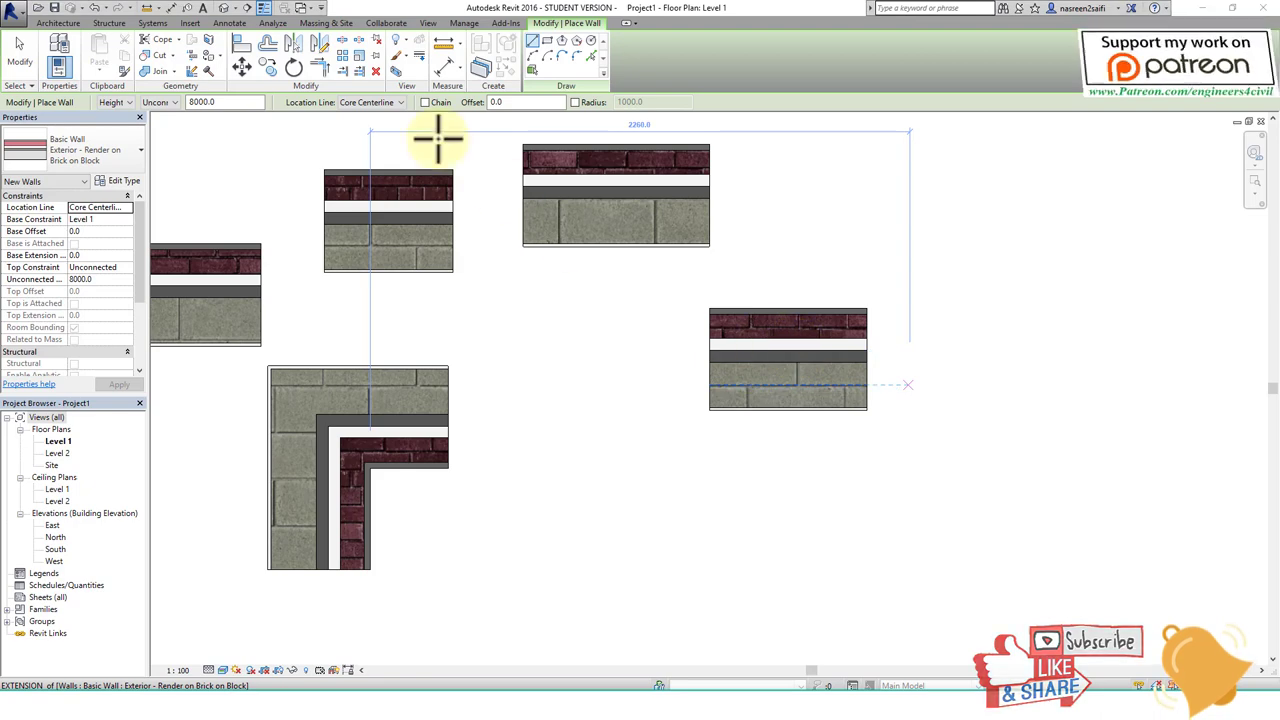
pyautogui.click(395, 105)
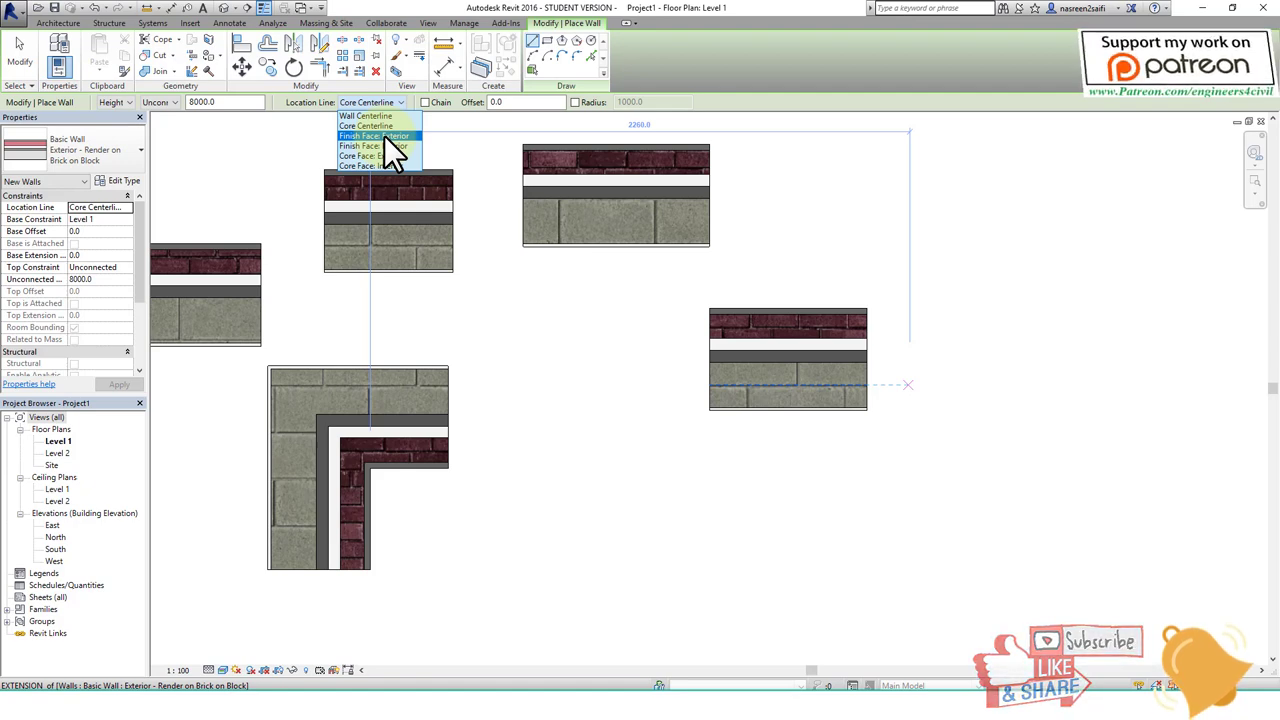
# - Draw a horizontal wall below the others on Finish Face: Exterior, labelling interior and exterior sides
pyautogui.click(384, 136)
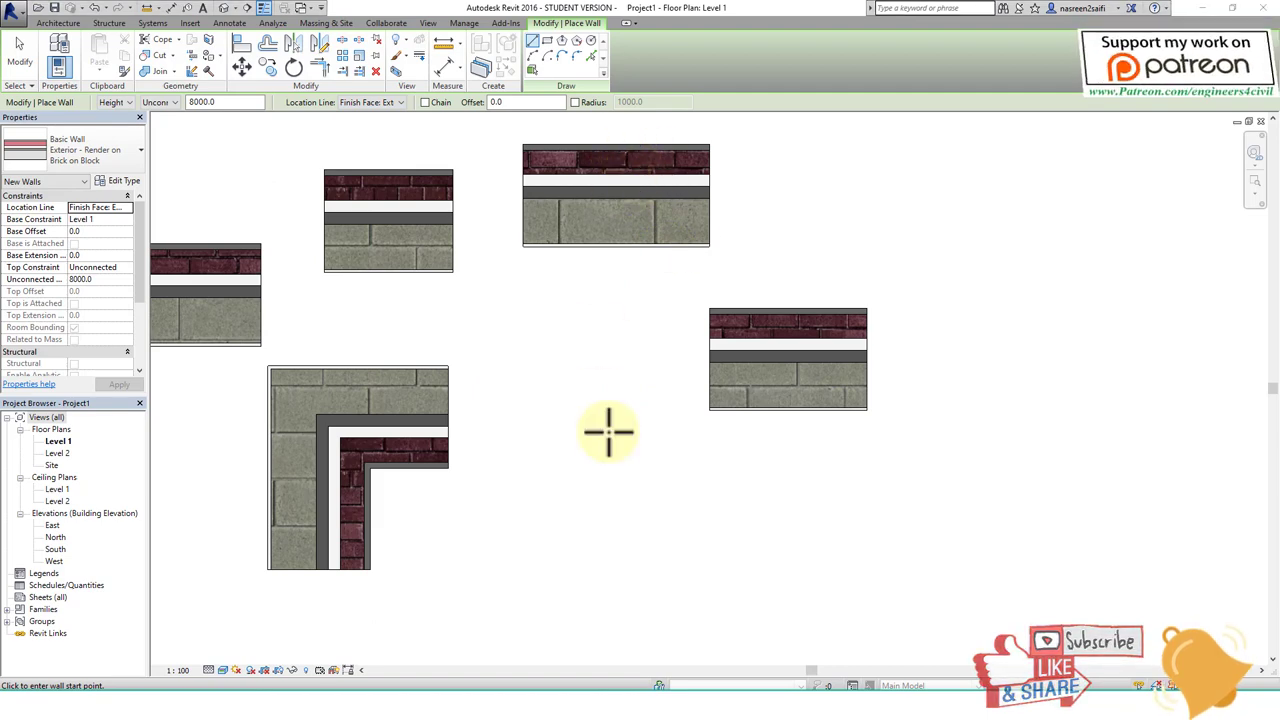
pyautogui.click(596, 489)
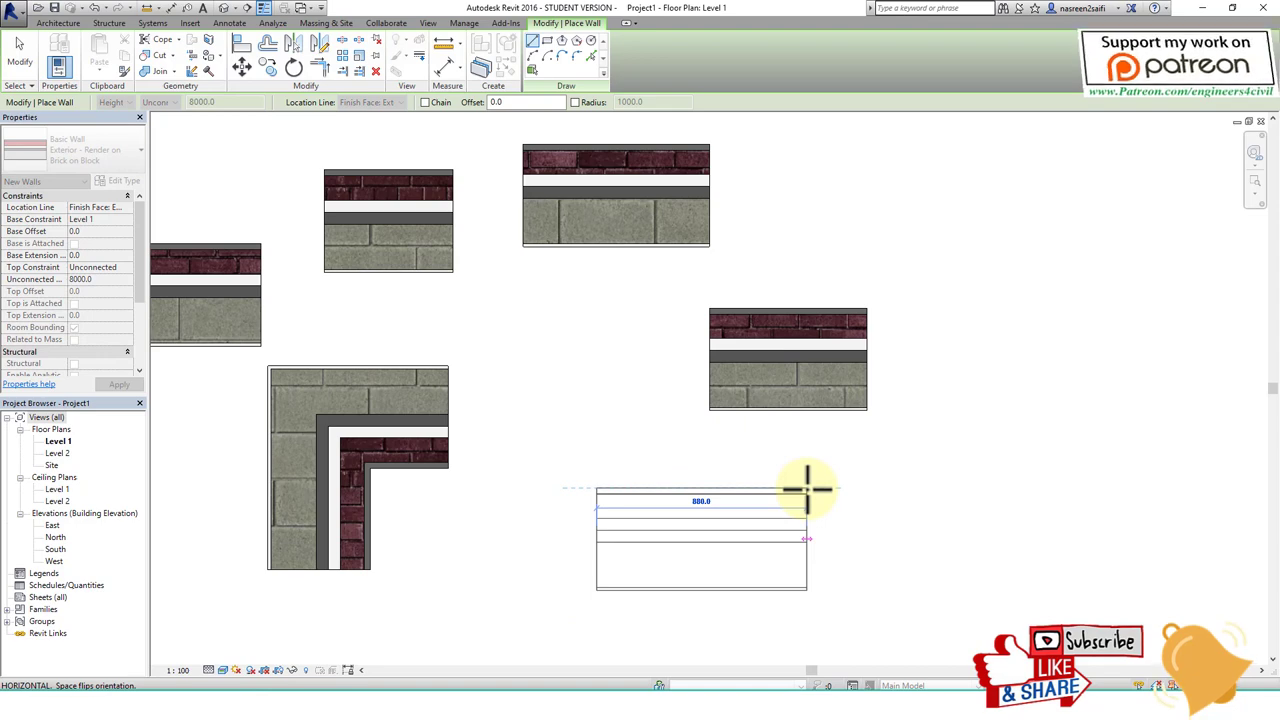
pyautogui.press('Escape')
pyautogui.click(606, 492)
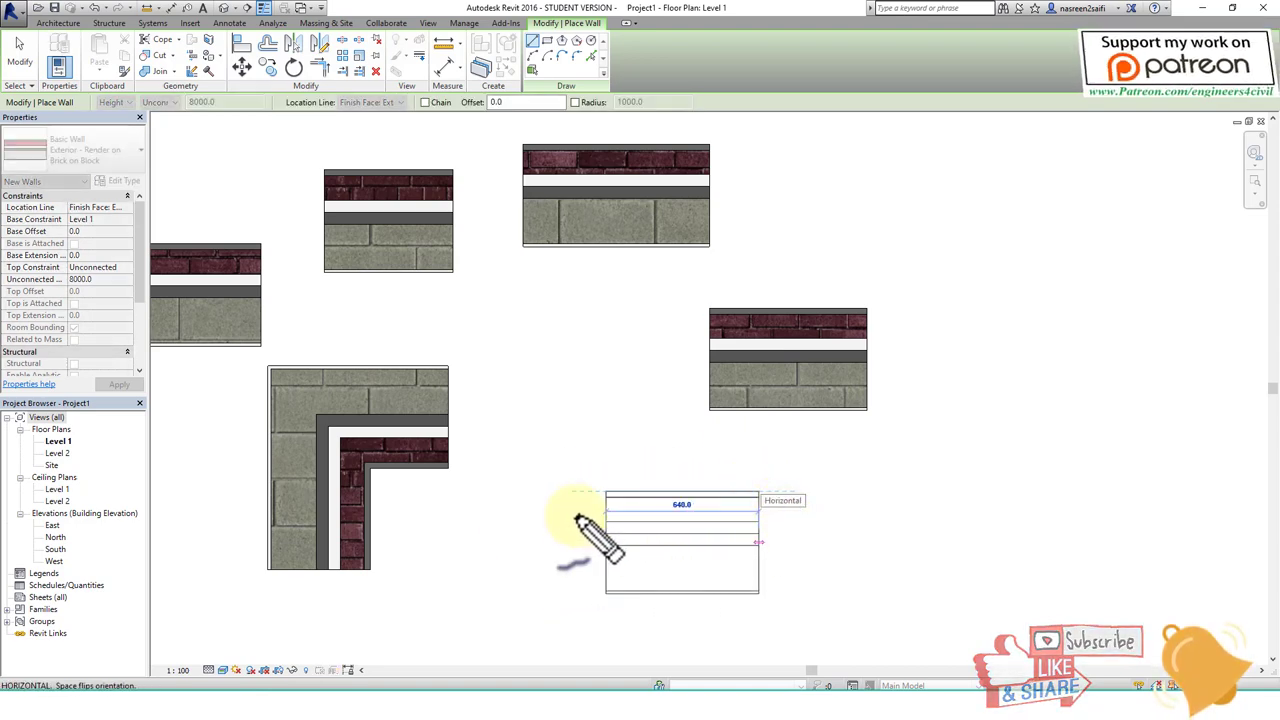
pyautogui.moveTo(590, 486)
pyautogui.mouseDown()
pyautogui.moveTo(555, 594)
pyautogui.moveTo(670, 601)
pyautogui.moveTo(650, 630)
pyautogui.moveTo(692, 618)
pyautogui.mouseUp()
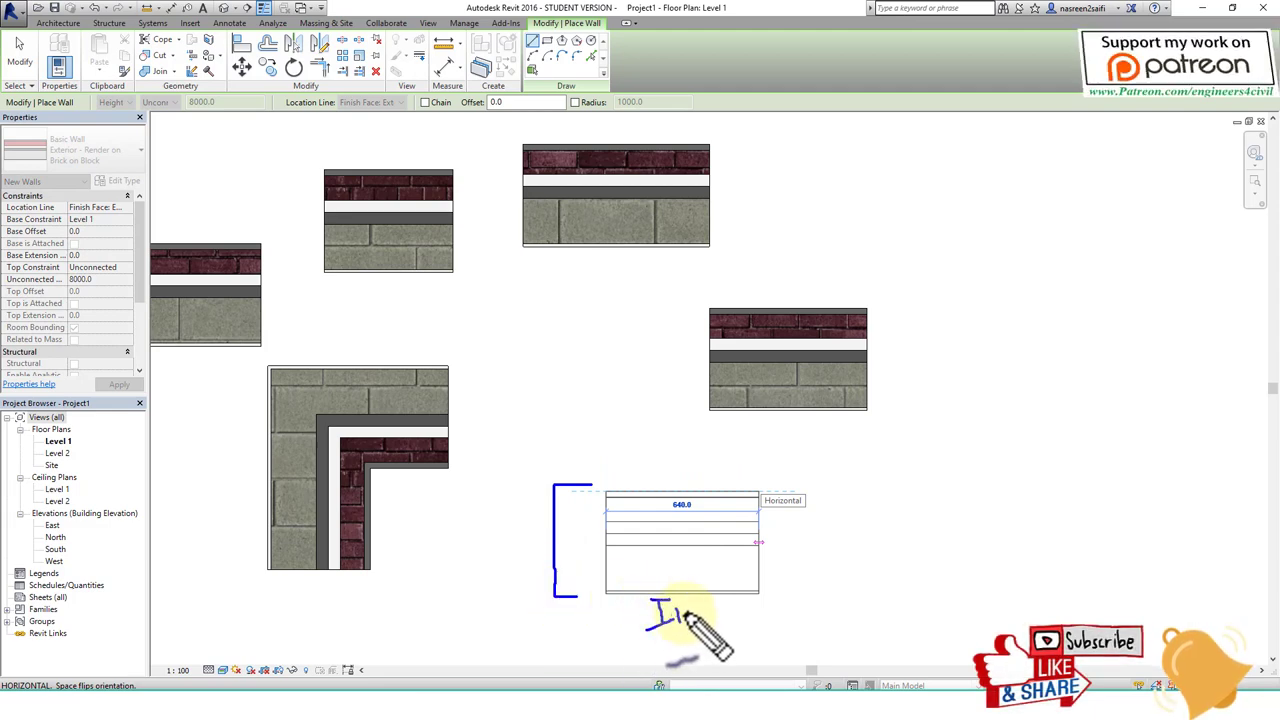
pyautogui.moveTo(664, 453)
pyautogui.mouseDown()
pyautogui.moveTo(682, 482)
pyautogui.moveTo(686, 464)
pyautogui.moveTo(742, 472)
pyautogui.mouseUp()
pyautogui.moveTo(726, 450); pyautogui.dragTo(712, 472)
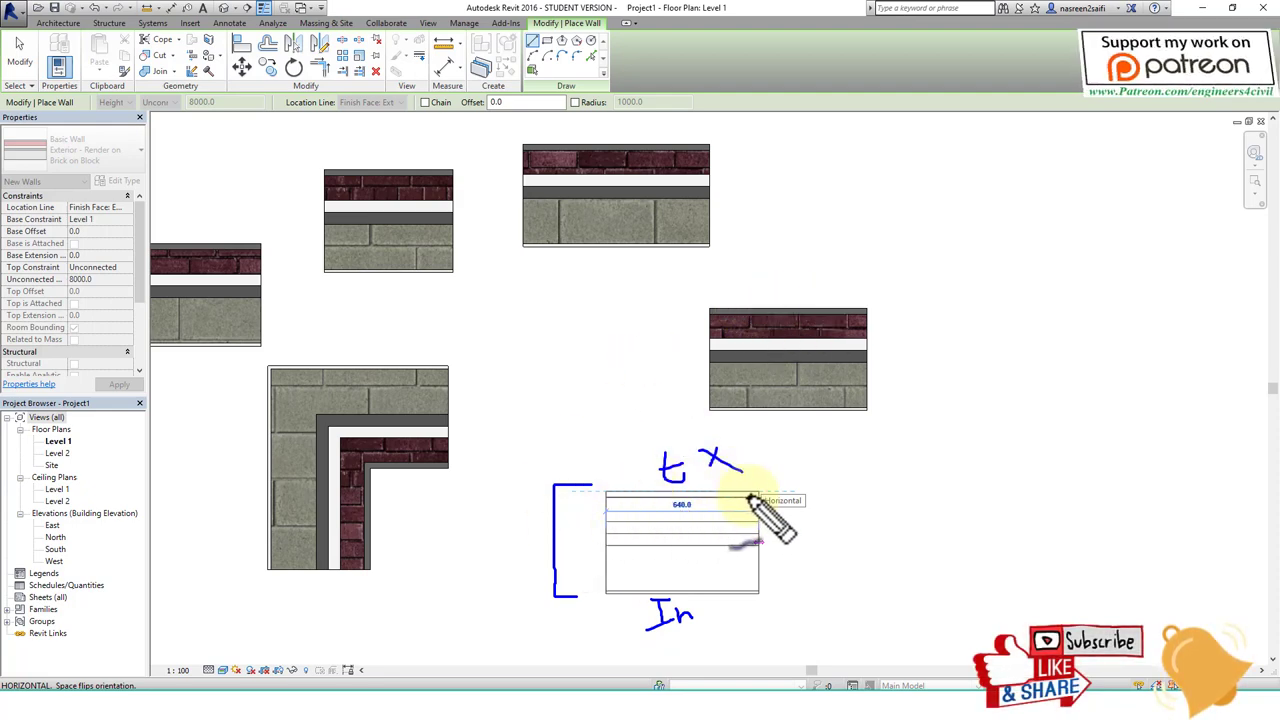
pyautogui.press('Escape')
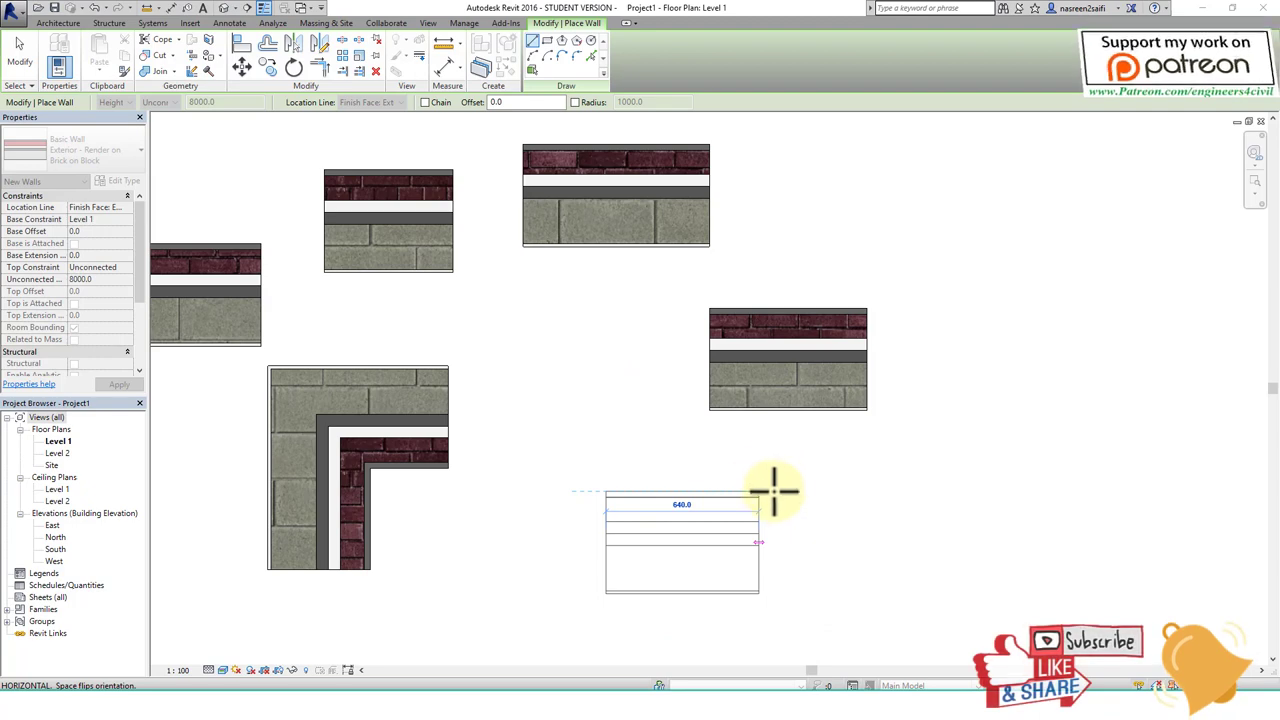
pyautogui.click(812, 491)
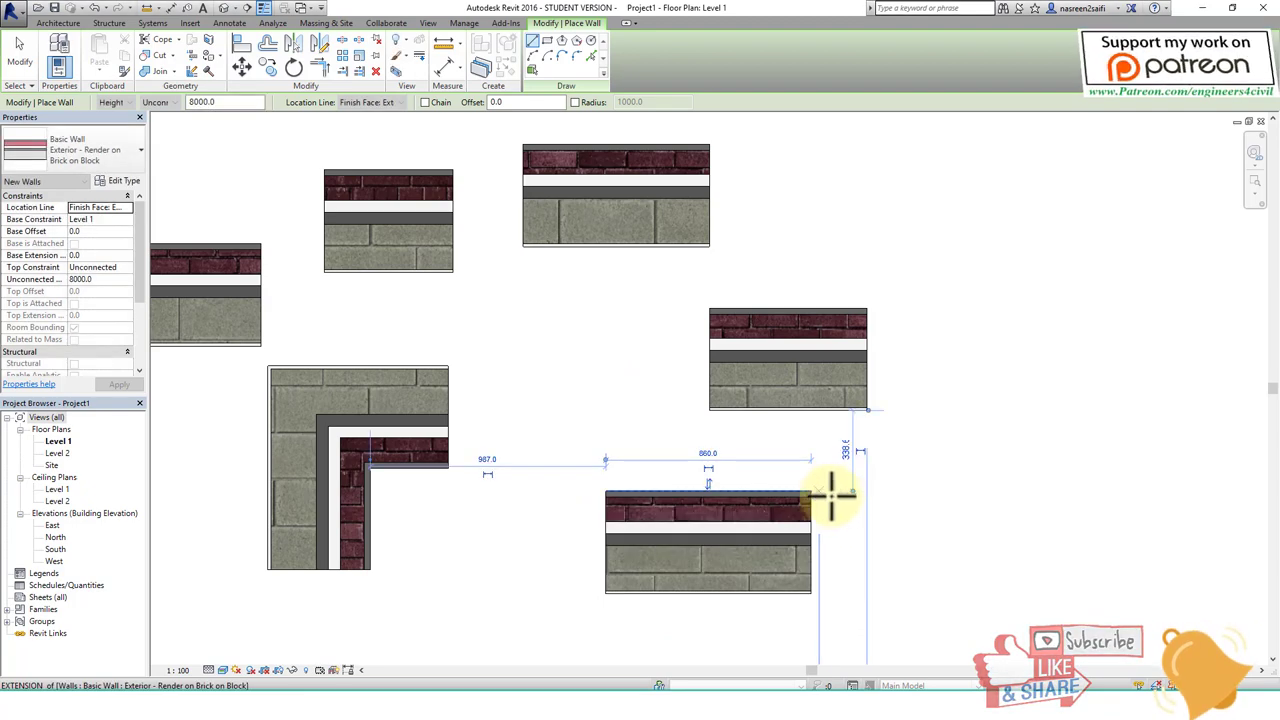
pyautogui.click(390, 101)
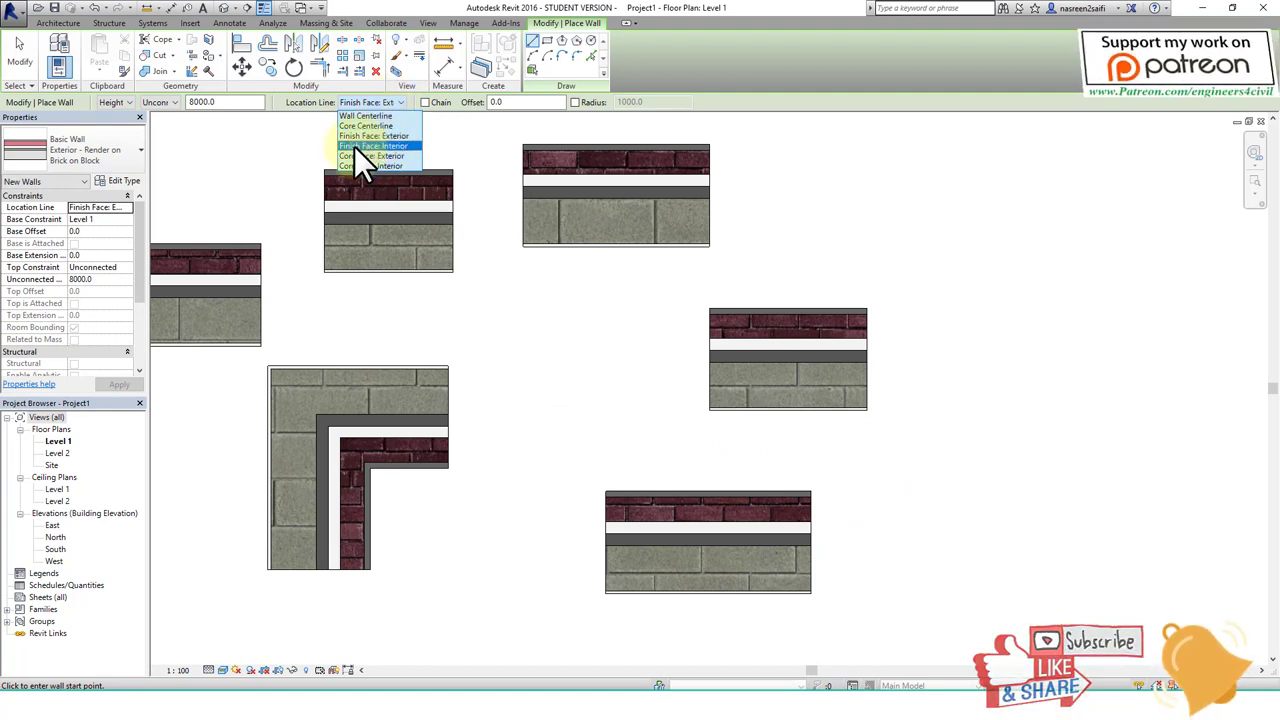
# - Draw a slightly tilted upper-right wall with Location Line set to Finish Face: Interior
pyautogui.click(354, 146)
pyautogui.click(840, 195)
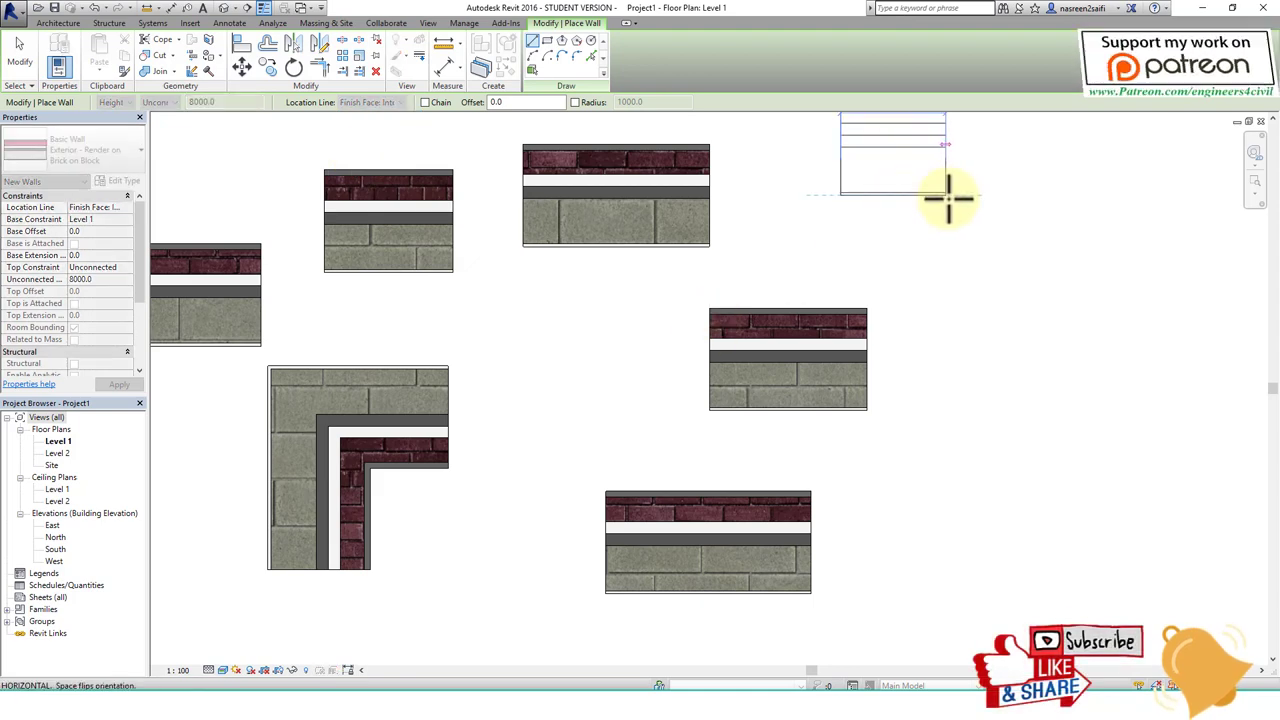
pyautogui.moveTo(971, 263); pyautogui.dragTo(909, 386, button='middle')
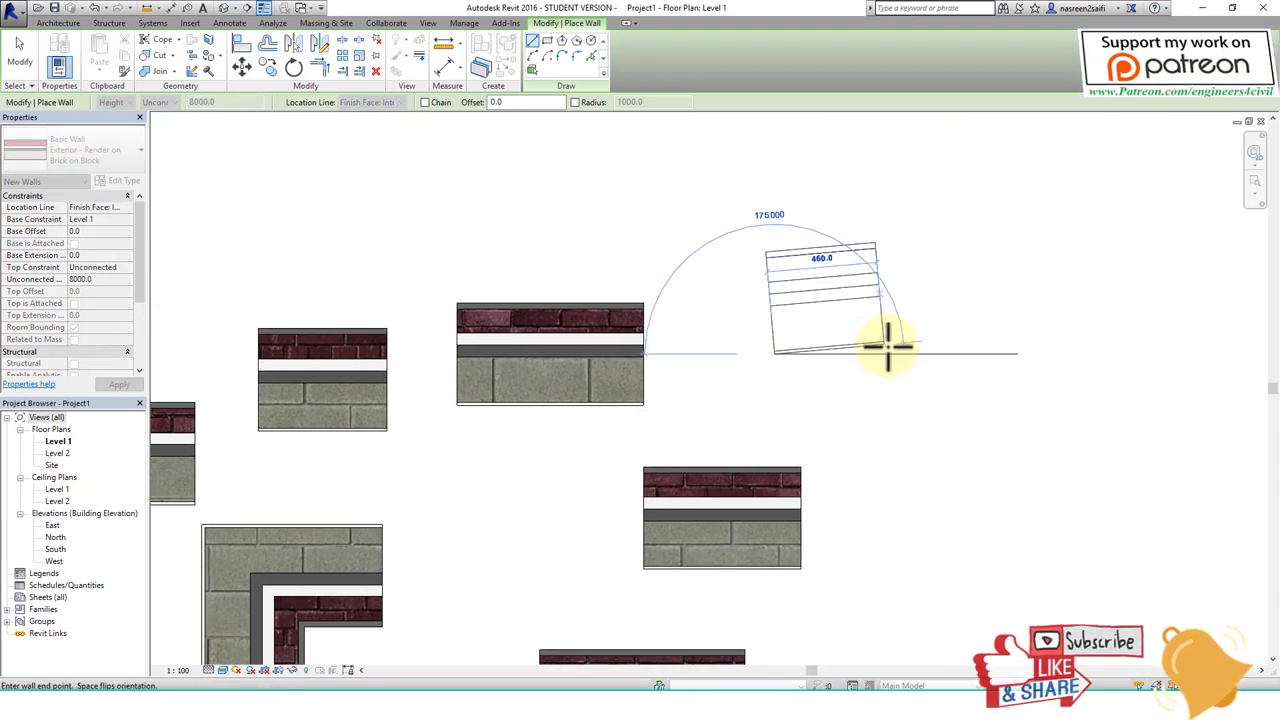
pyautogui.scroll(3, 889, 349)
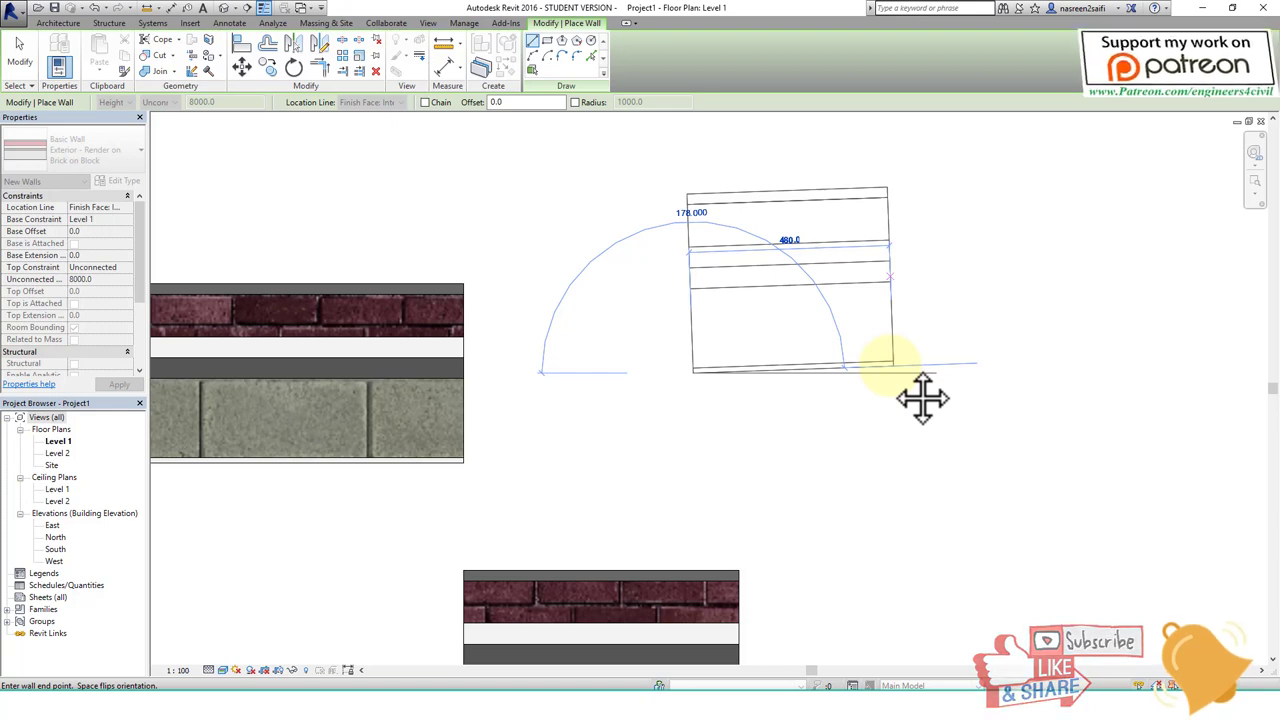
pyautogui.click(670, 376)
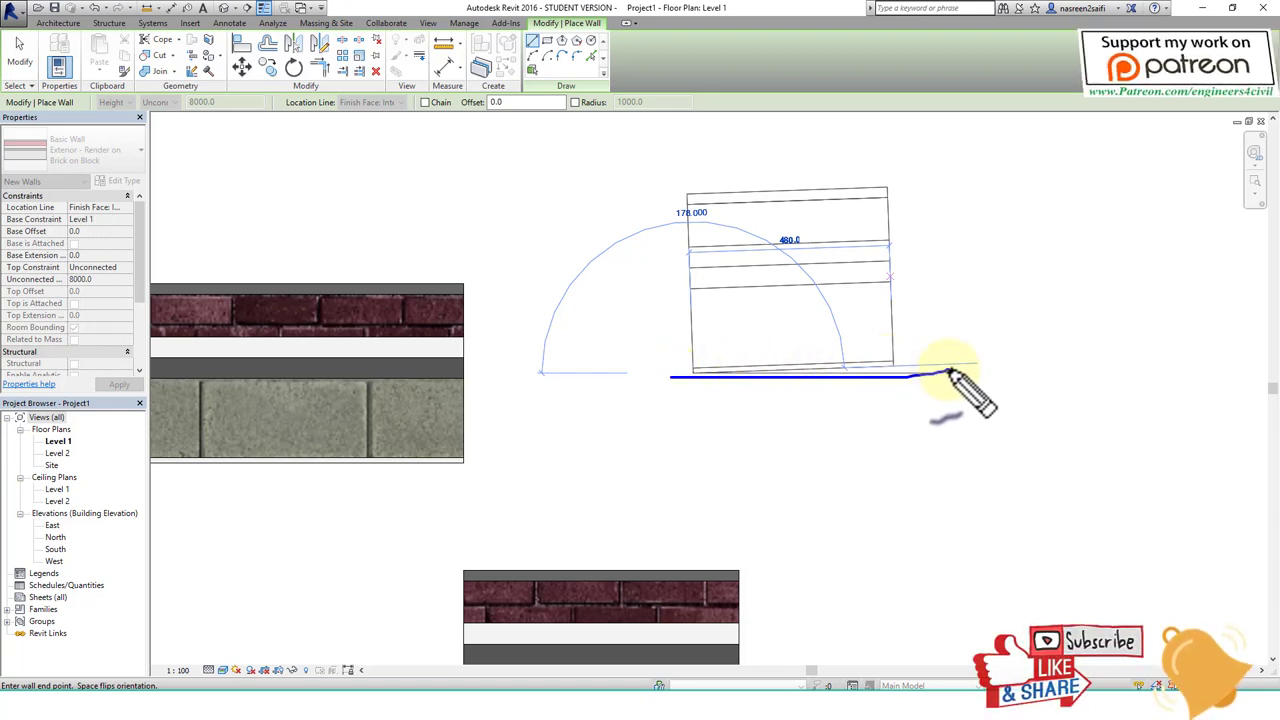
pyautogui.moveTo(647, 175); pyautogui.dragTo(578, 218)
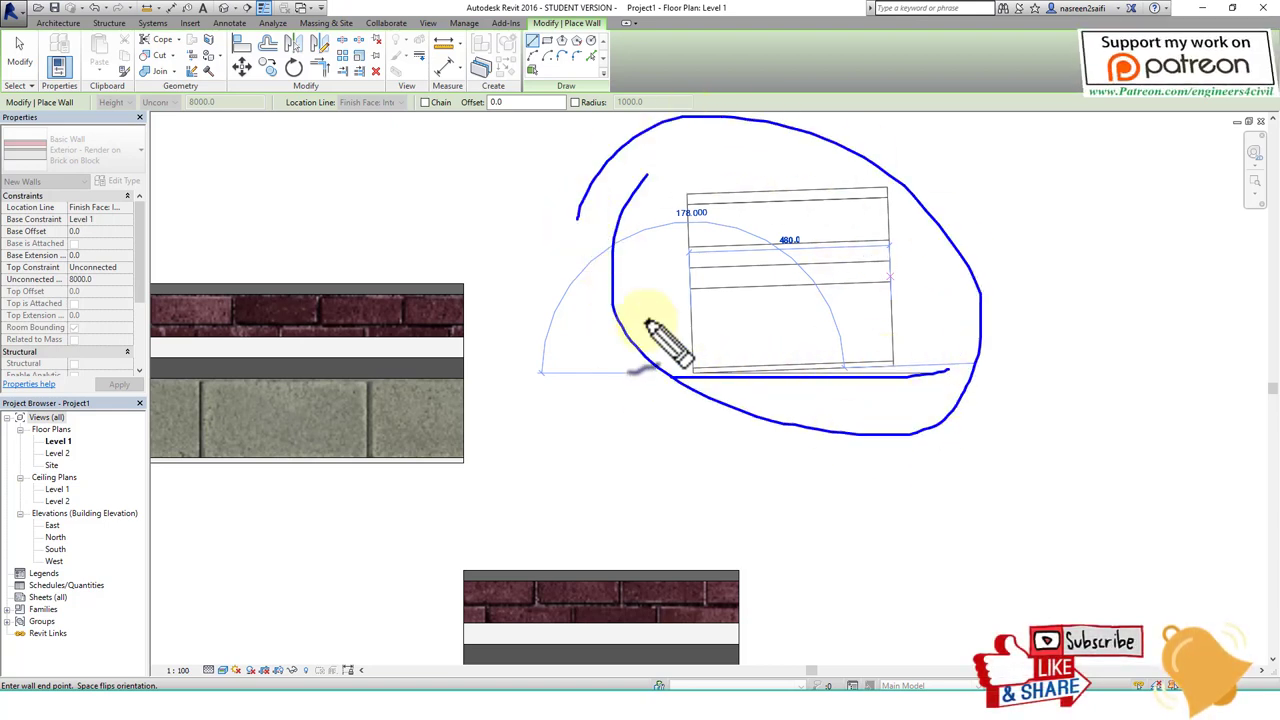
pyautogui.press('Escape')
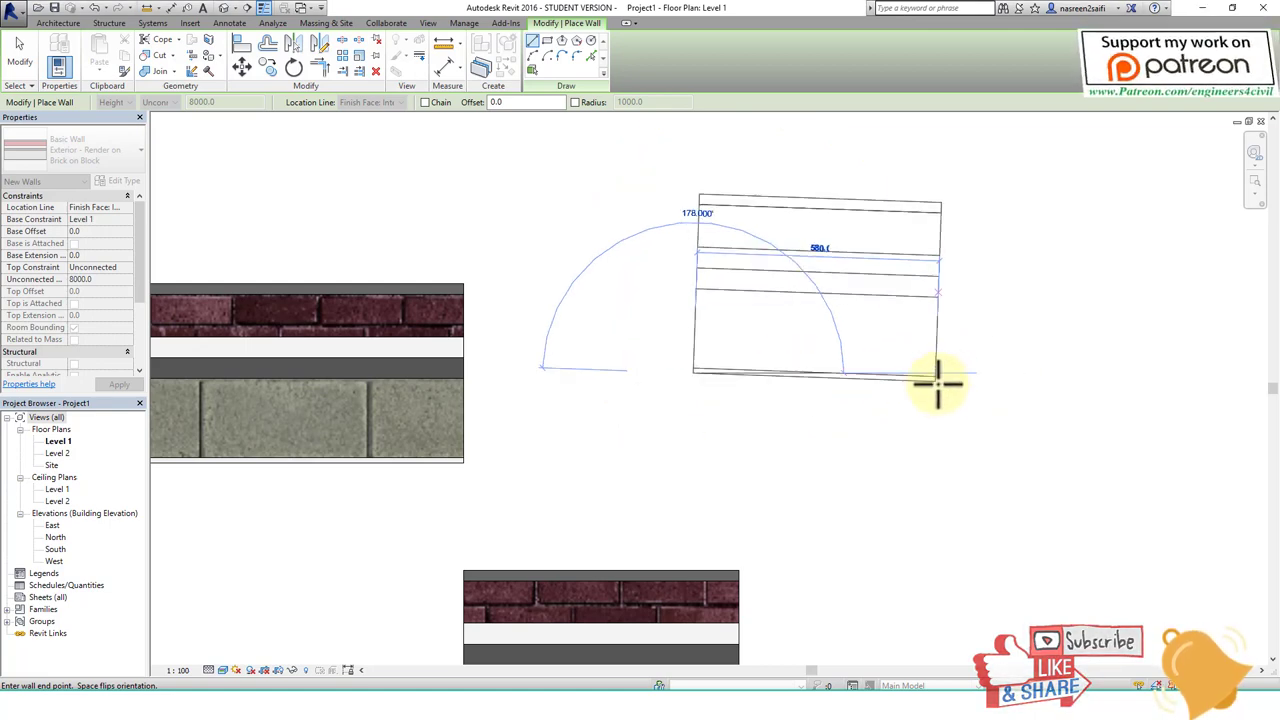
pyautogui.click(953, 345)
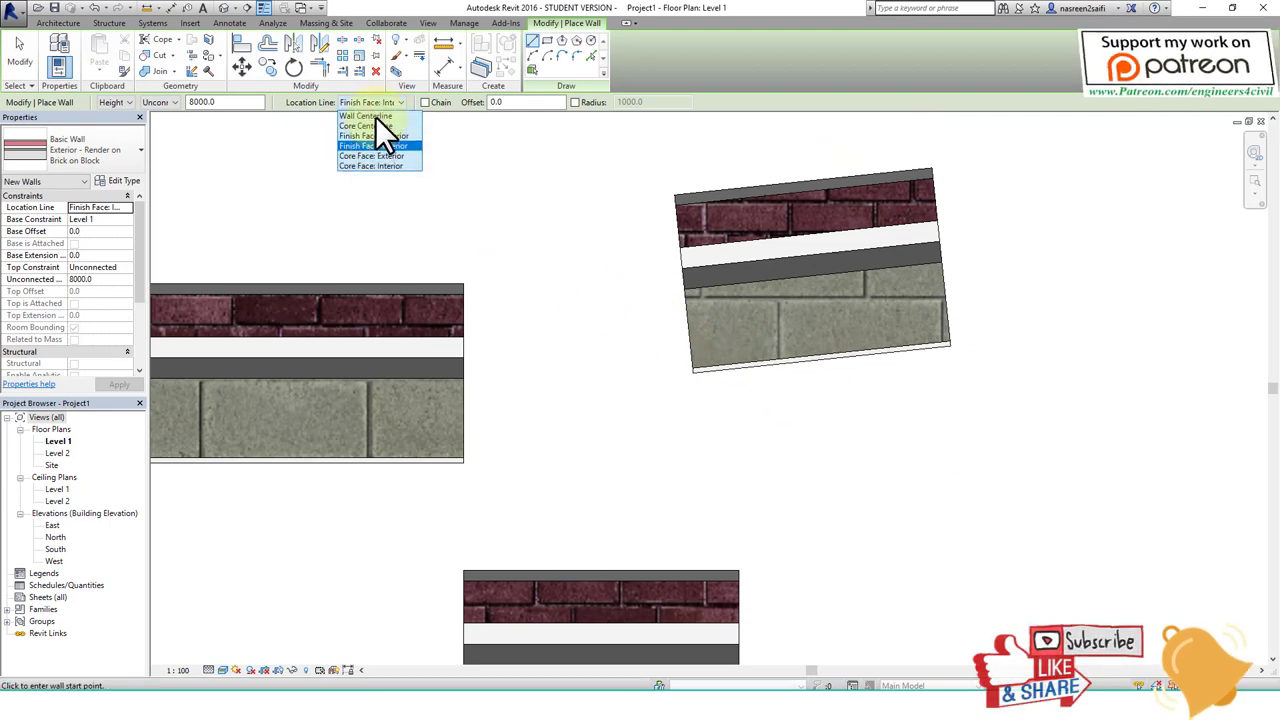
# - Draw a 400 mm horizontal wall in empty space using Core Face: Exterior
pyautogui.click(373, 154)
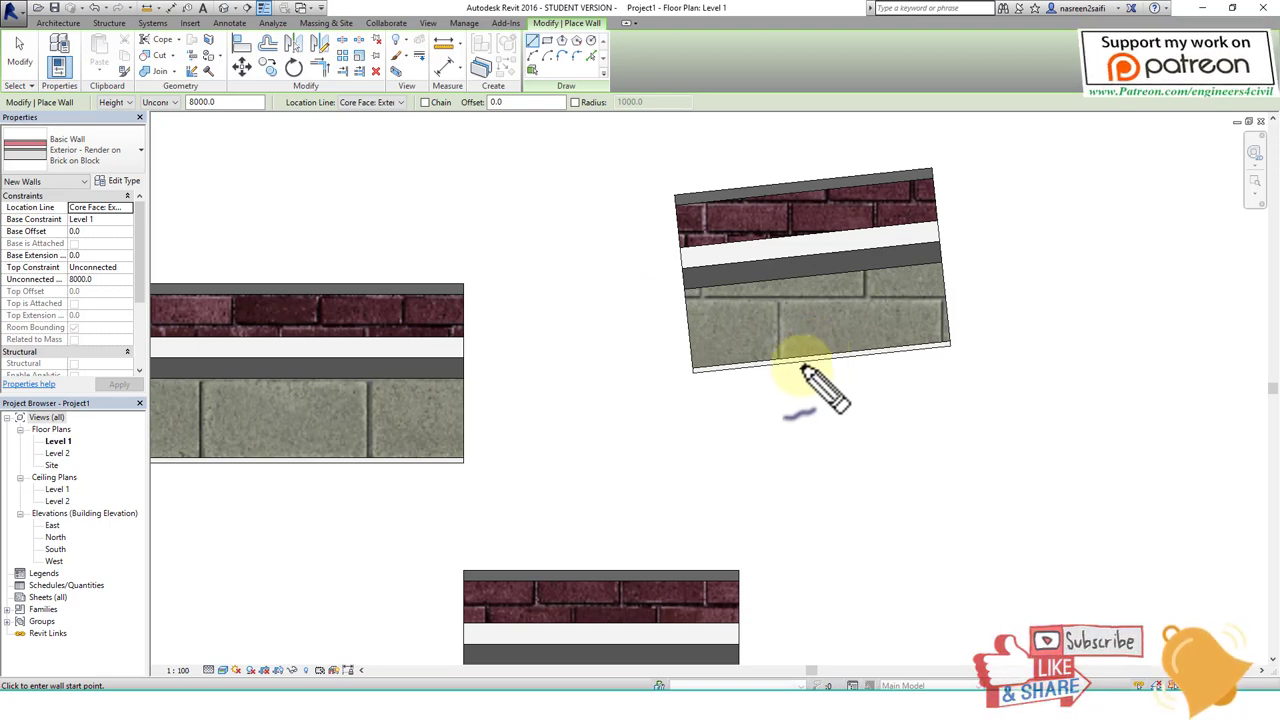
pyautogui.moveTo(679, 294); pyautogui.dragTo(940, 265)
pyautogui.moveTo(690, 372); pyautogui.dragTo(948, 343)
pyautogui.press('Escape')
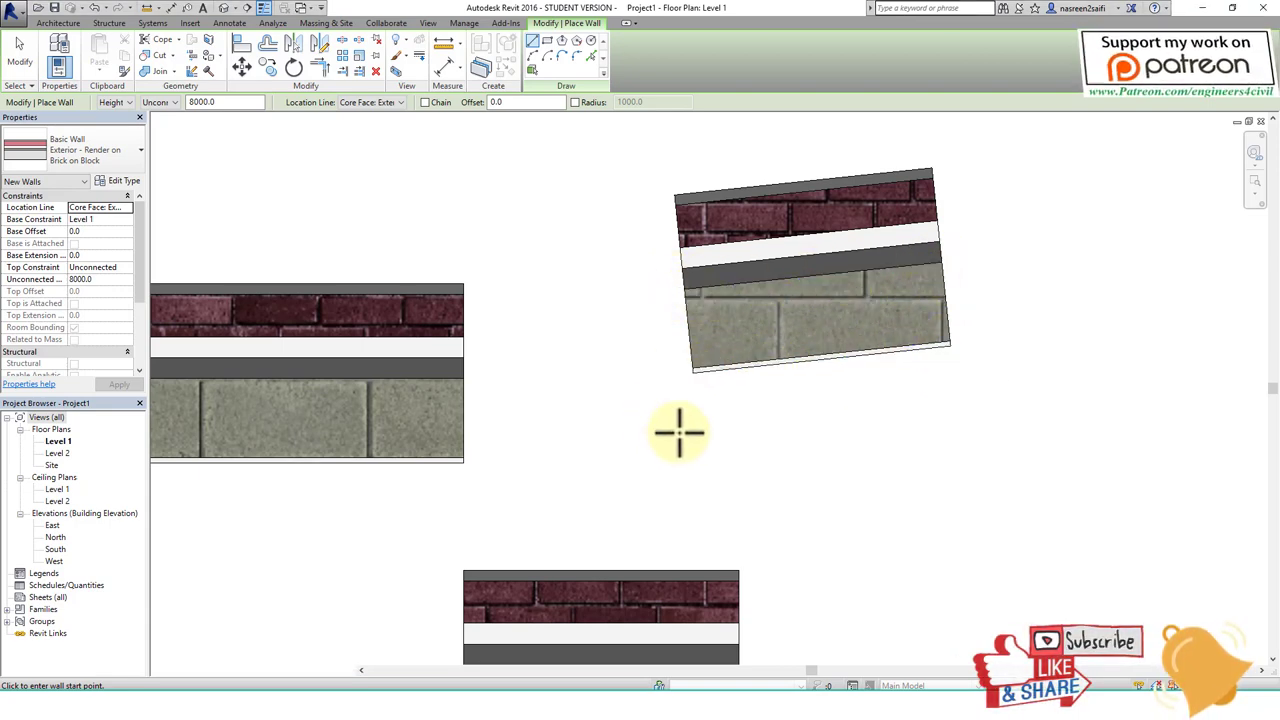
pyautogui.moveTo(841, 402)
pyautogui.mouseDown(button='middle')
pyautogui.moveTo(800, 340)
pyautogui.moveTo(723, 314)
pyautogui.mouseUp(button='middle')
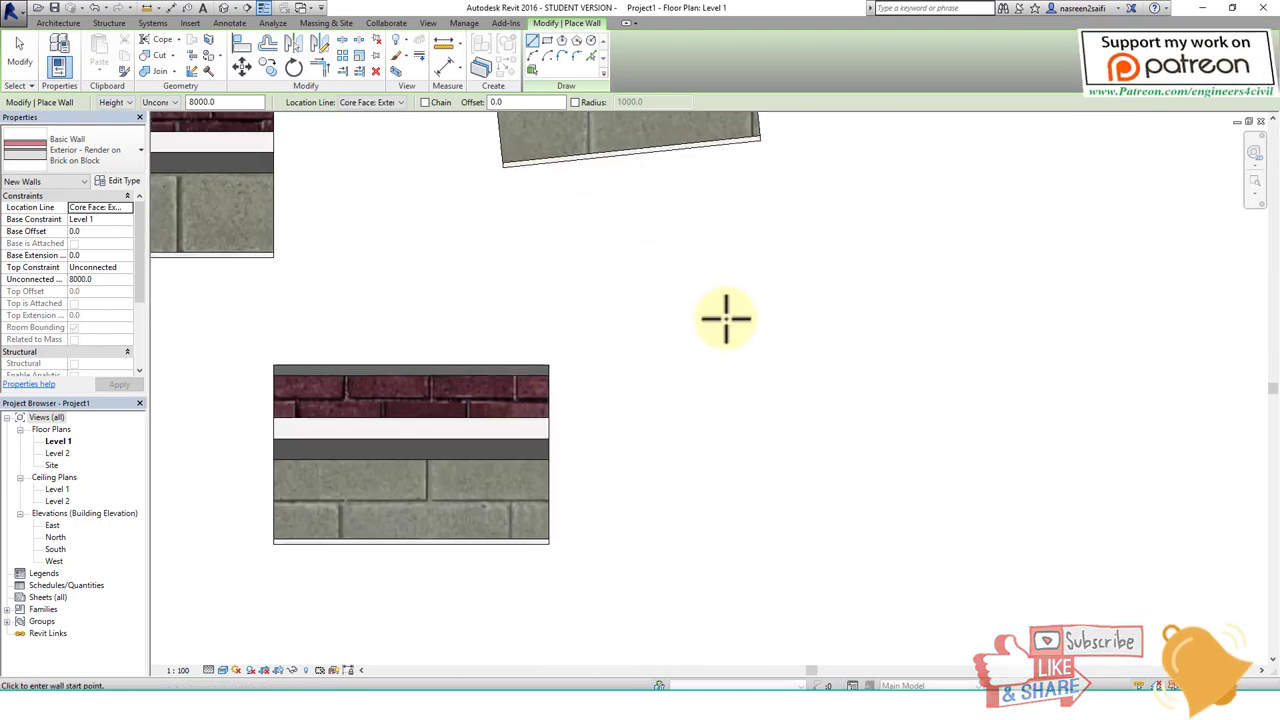
pyautogui.click(726, 318)
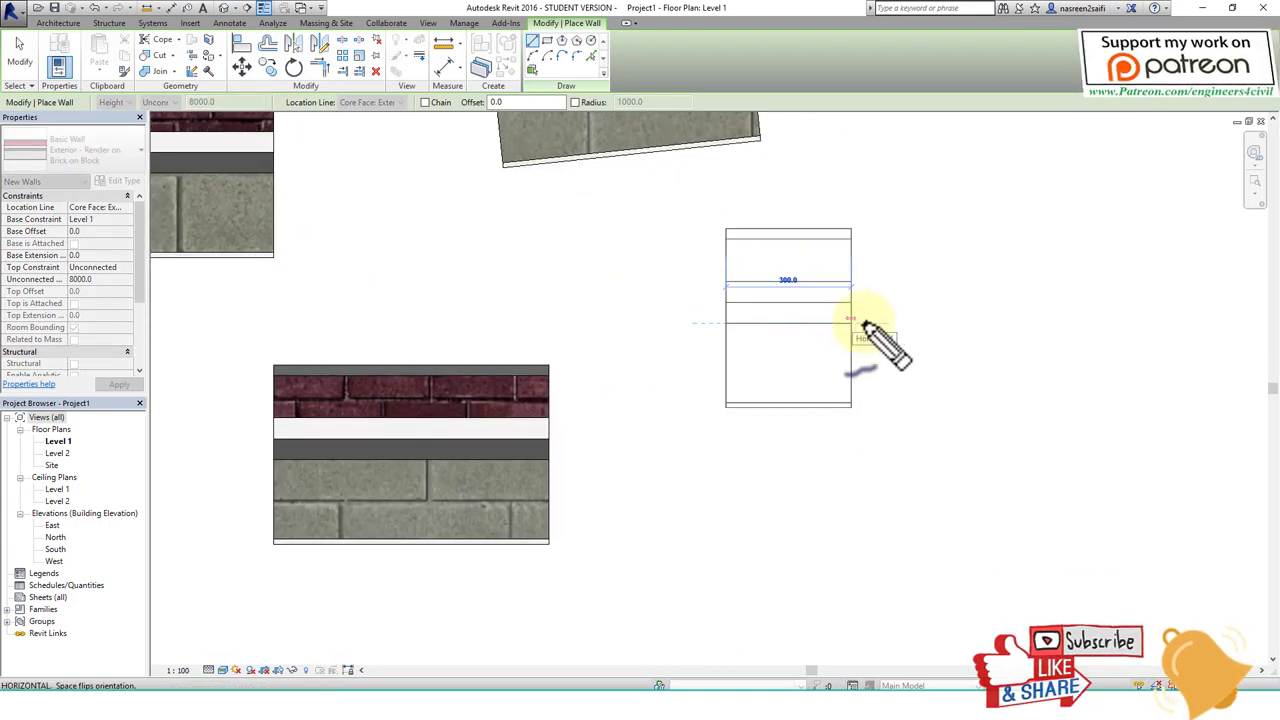
pyautogui.moveTo(684, 321); pyautogui.dragTo(876, 321)
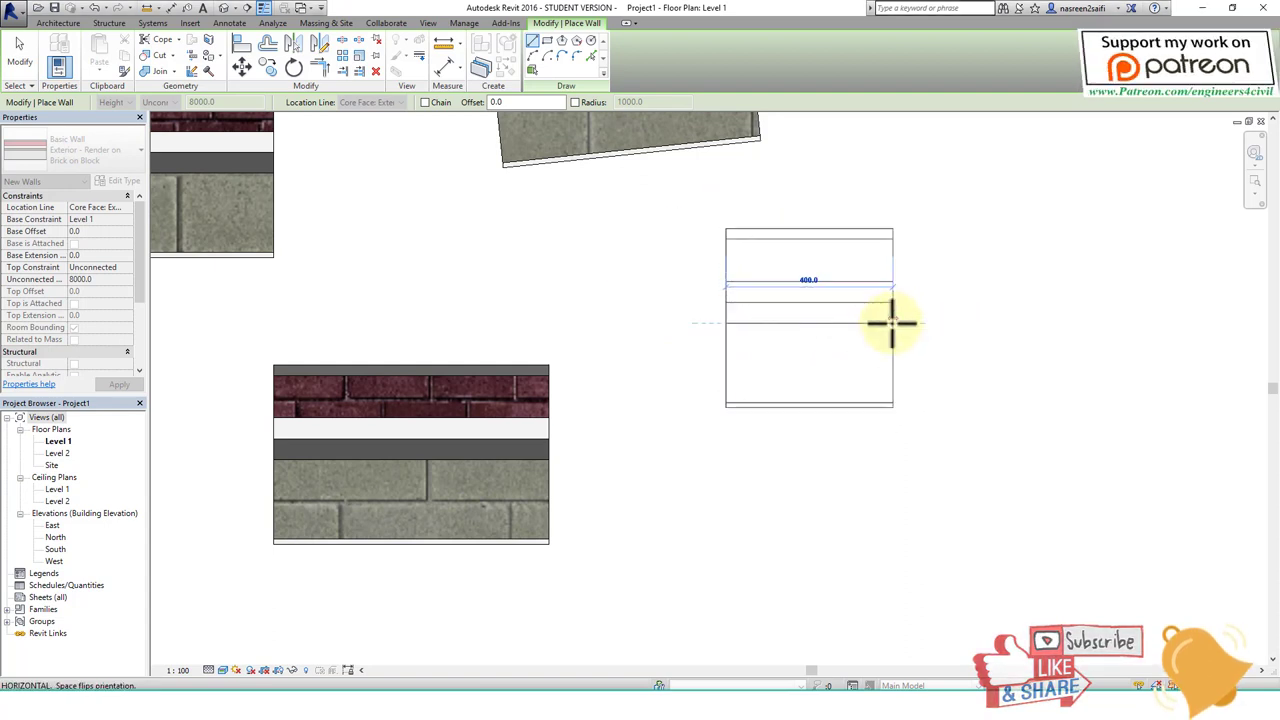
pyautogui.click(890, 318)
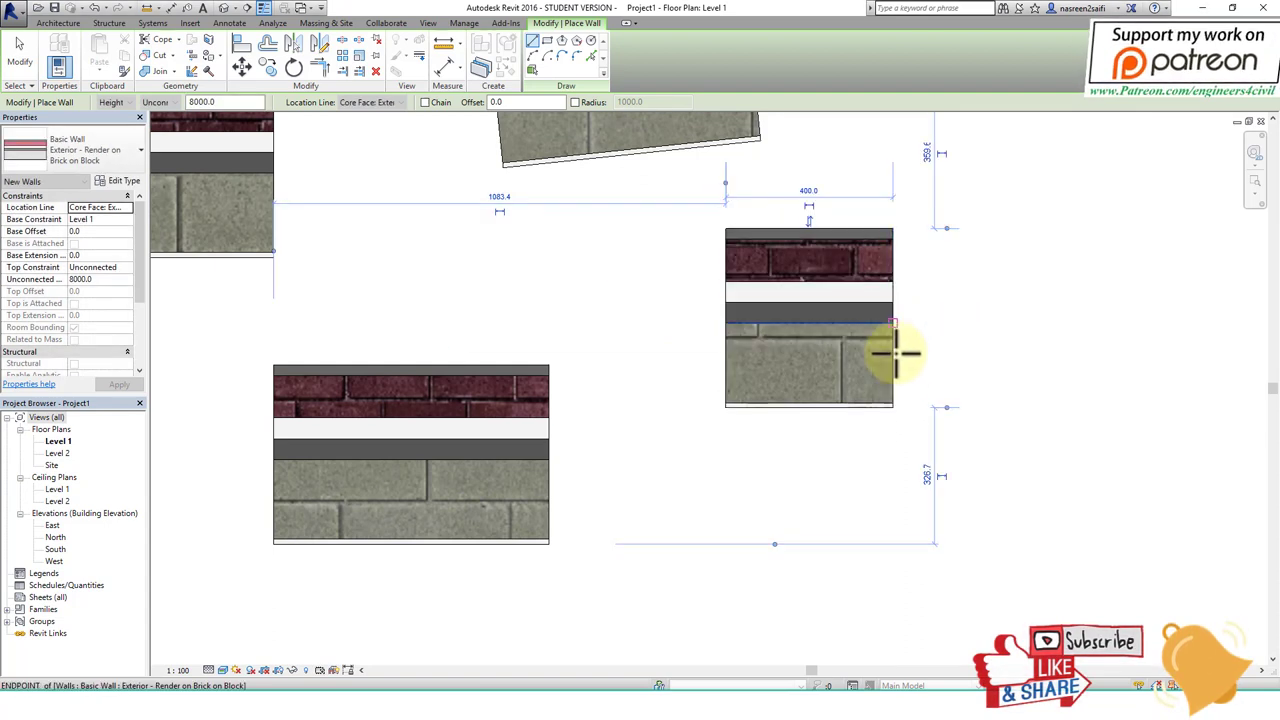
pyautogui.click(365, 103)
# - Draw a 660-long wall at 40° with Location Line set to Core Face: Interior
pyautogui.click(366, 164)
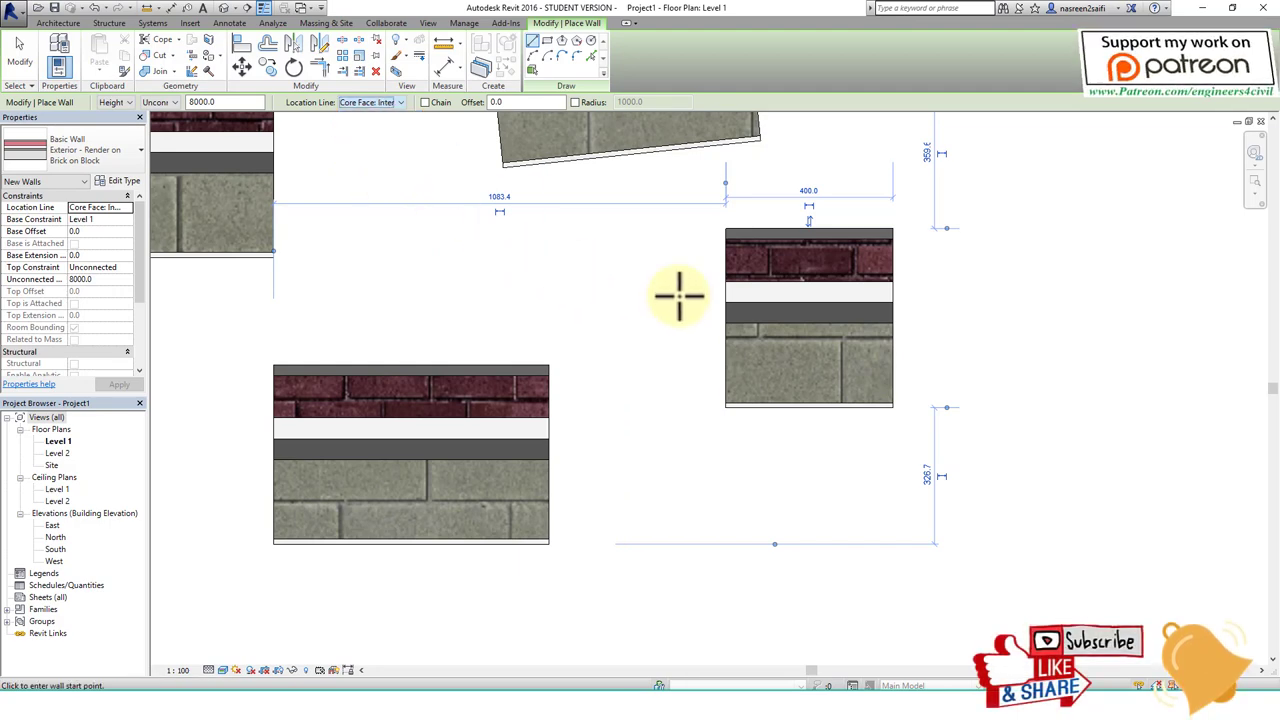
pyautogui.moveTo(679, 295); pyautogui.dragTo(409, 179, button='middle')
pyautogui.click(709, 287)
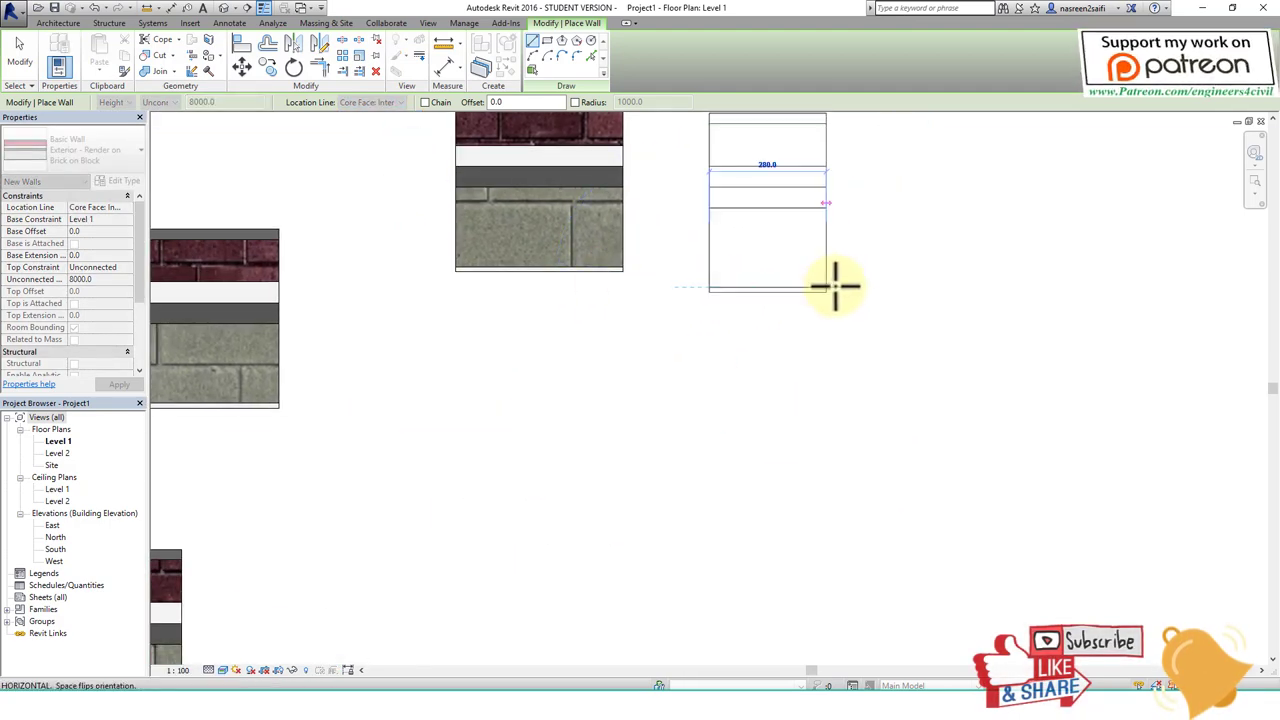
pyautogui.click(843, 285)
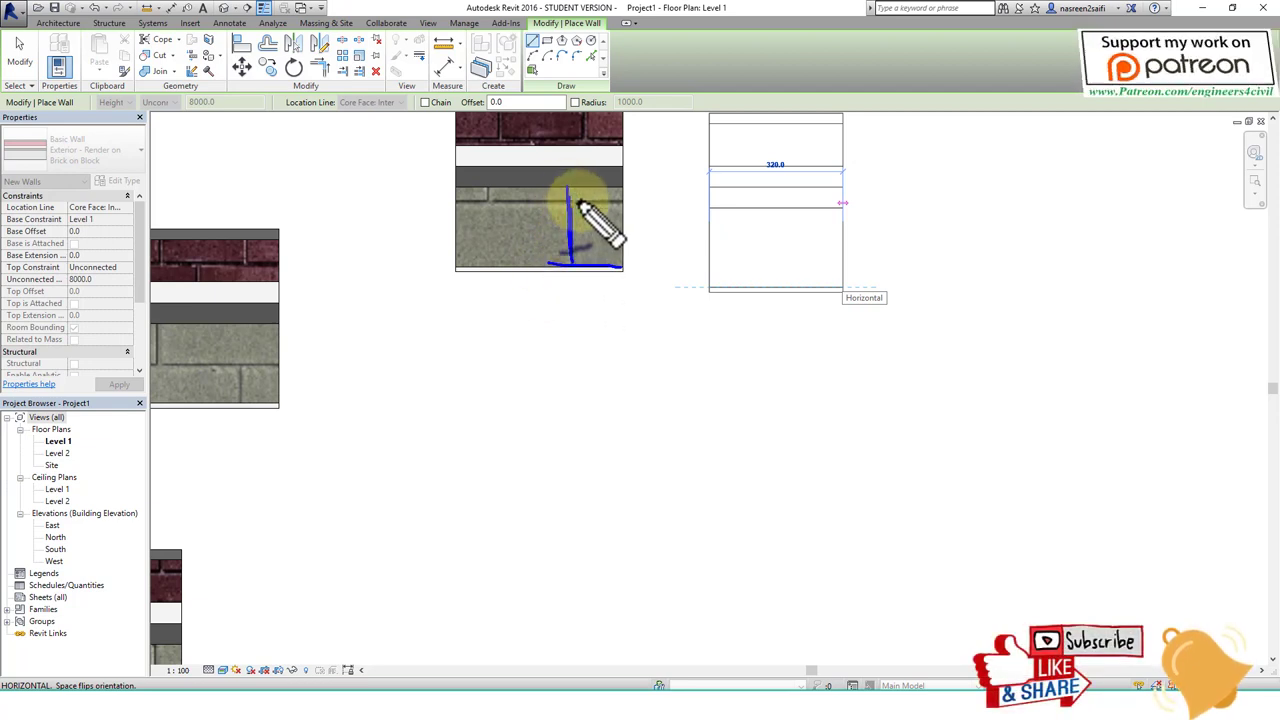
pyautogui.scroll(-1, 645, 265)
pyautogui.scroll(-2, 650, 277)
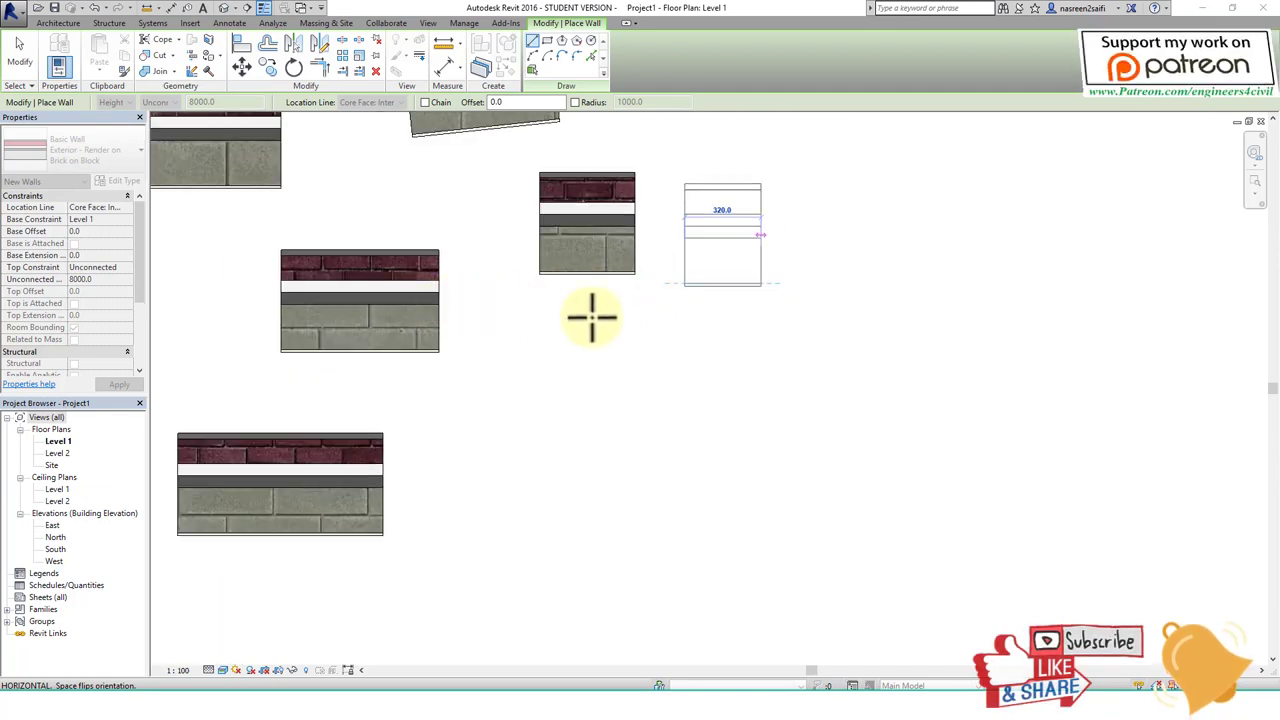
pyautogui.click(563, 375)
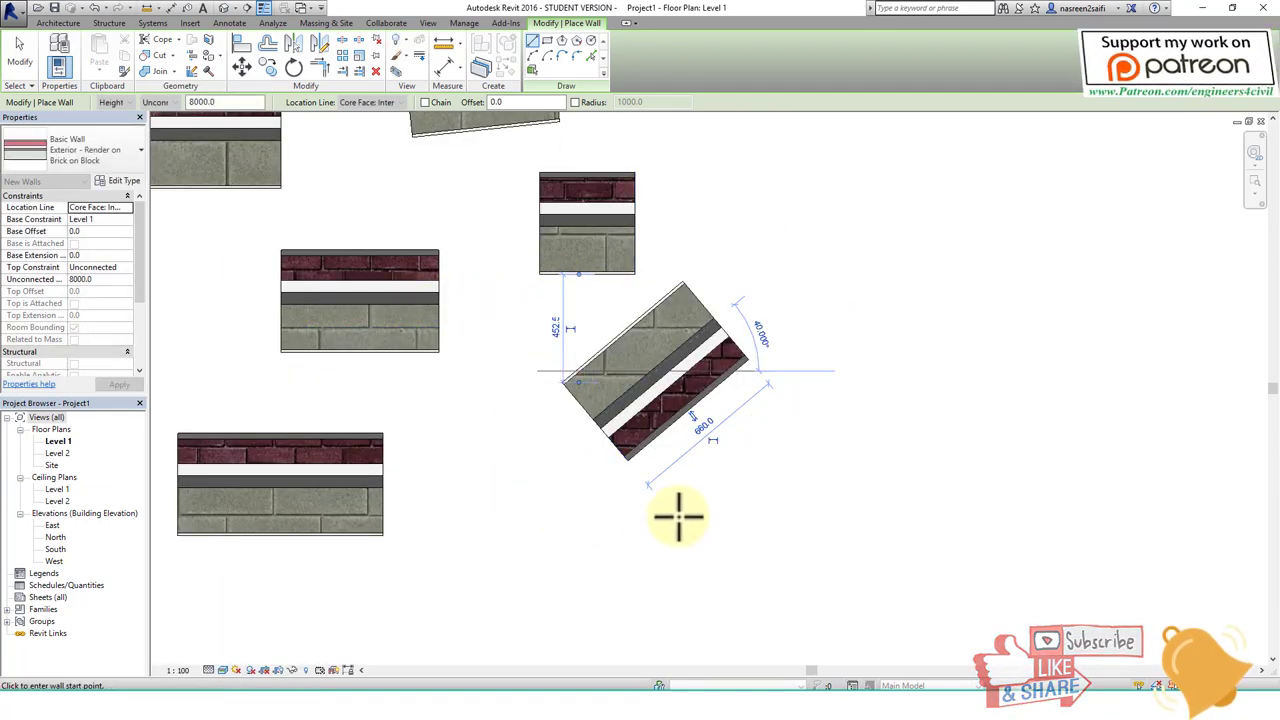
pyautogui.moveTo(508, 329); pyautogui.dragTo(700, 406, button='middle')
pyautogui.scroll(-1, 608, 371)
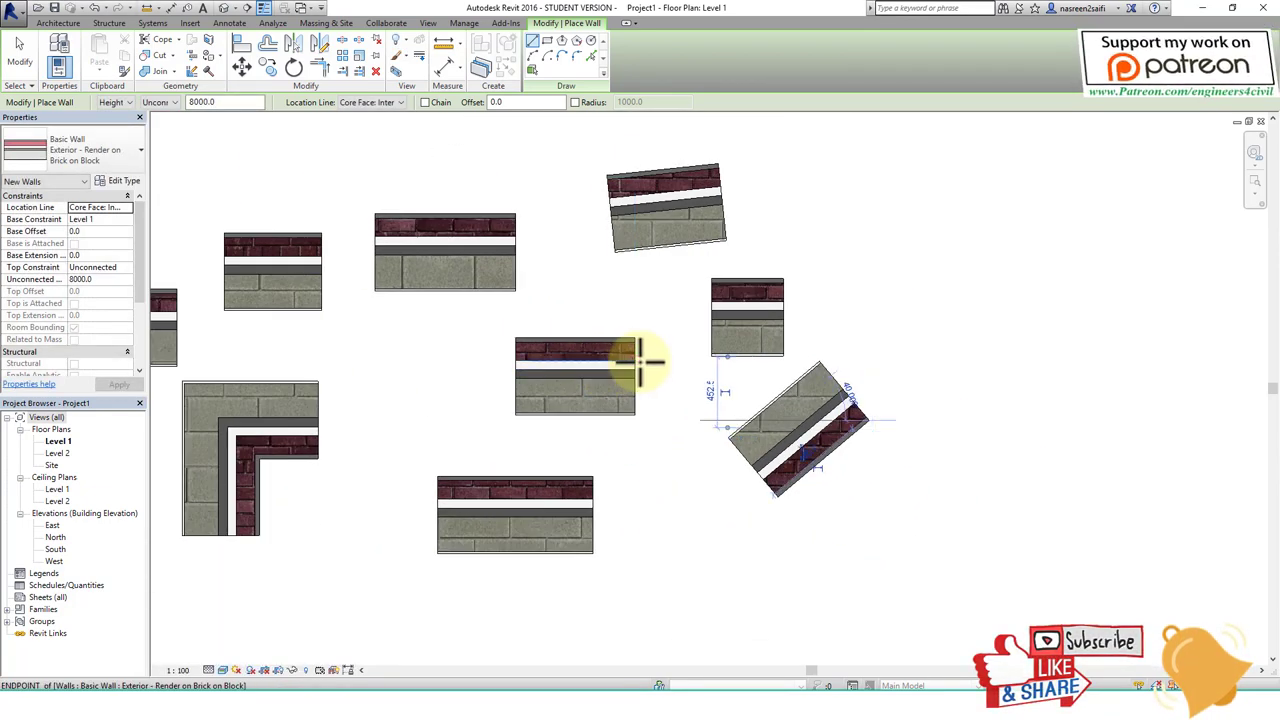
# - Pan and zoom out to see all nine brick-on-block walls in the Level 1 plan
pyautogui.moveTo(640, 360)
pyautogui.mouseDown(button='middle')
pyautogui.moveTo(443, 314)
pyautogui.moveTo(563, 371)
pyautogui.mouseUp(button='middle')
pyautogui.scroll(-1, 443, 314)
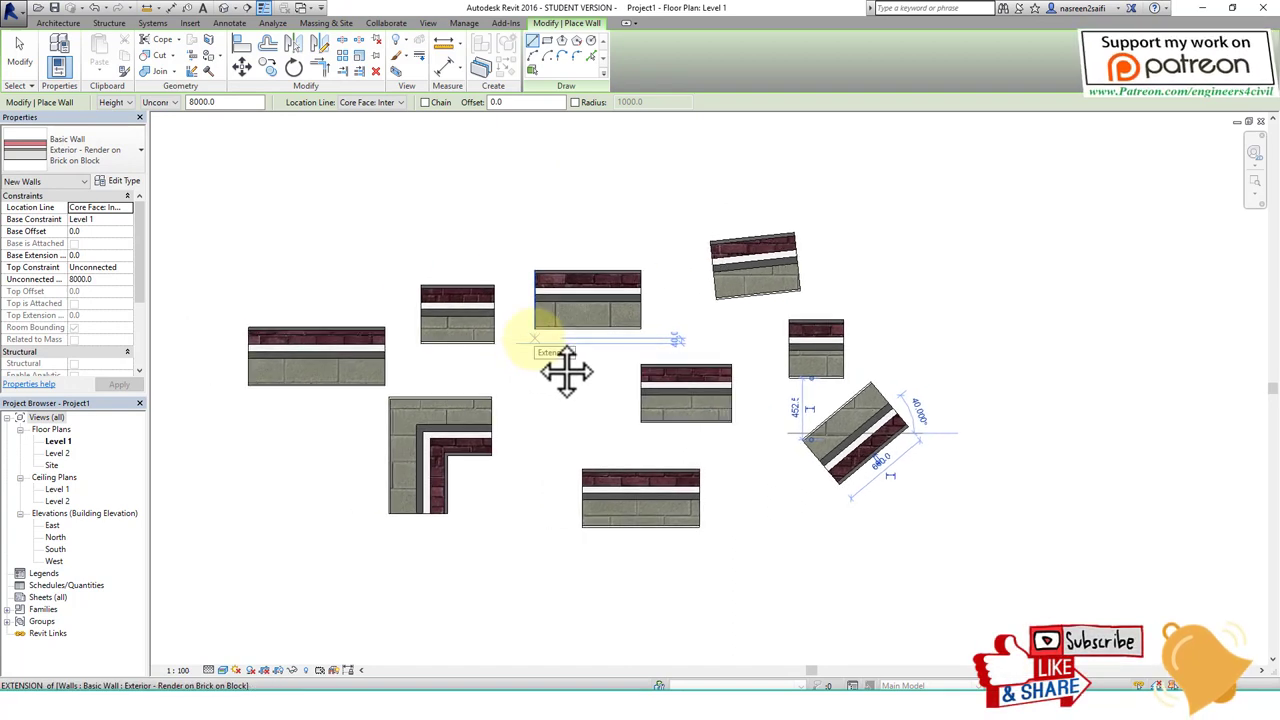